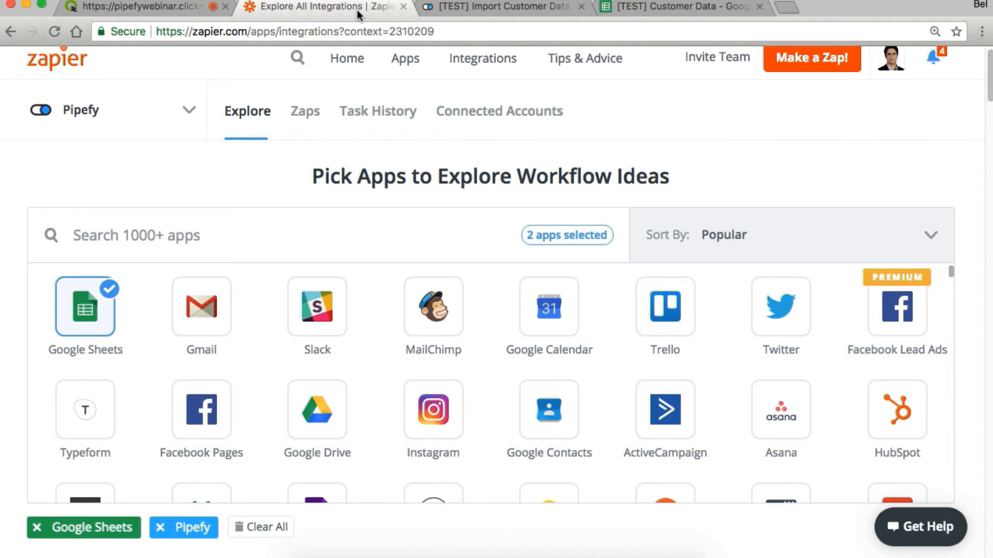
Examine the header row, the sample customer row and the empty rows below in the Import data sheet of [TEST] Customer Data.
click(605, 8)
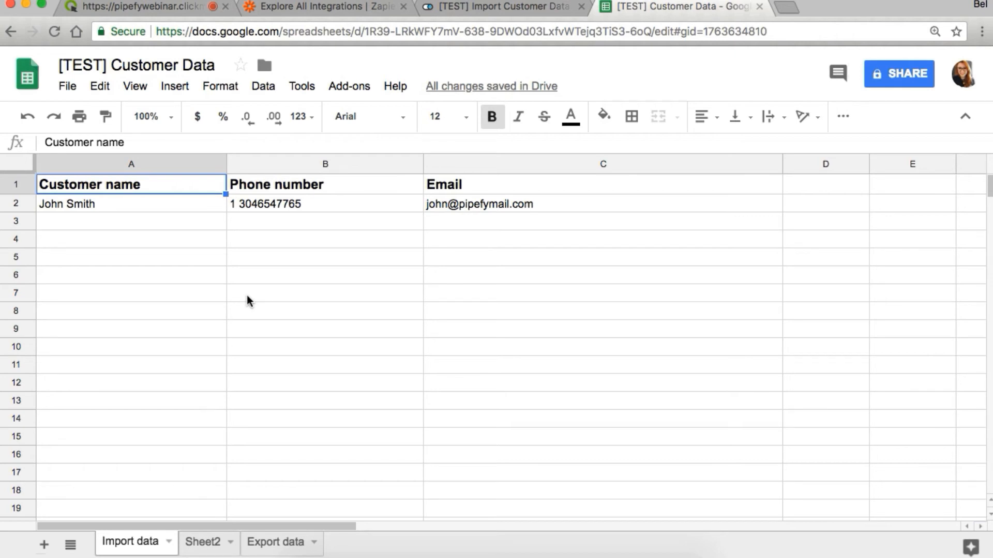
click(440, 193)
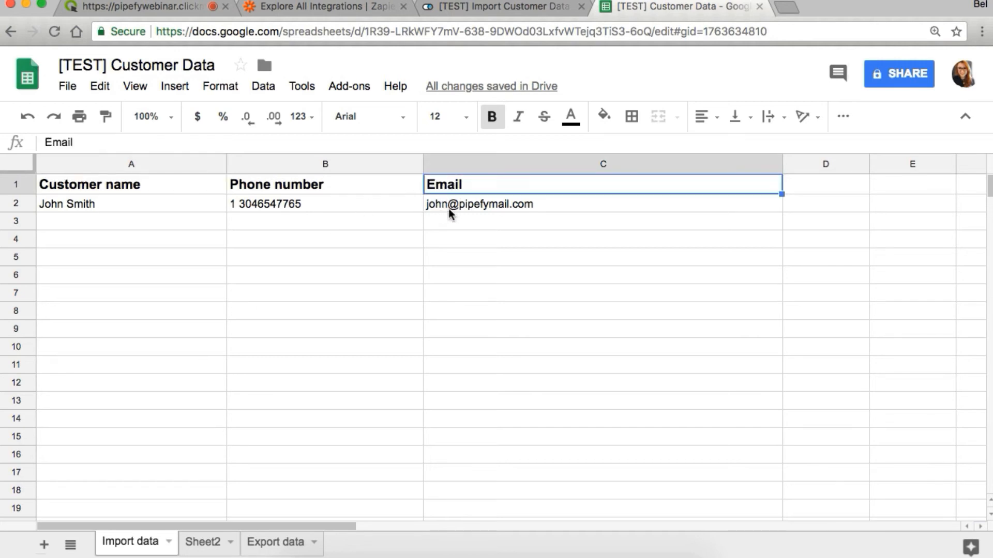
click(437, 206)
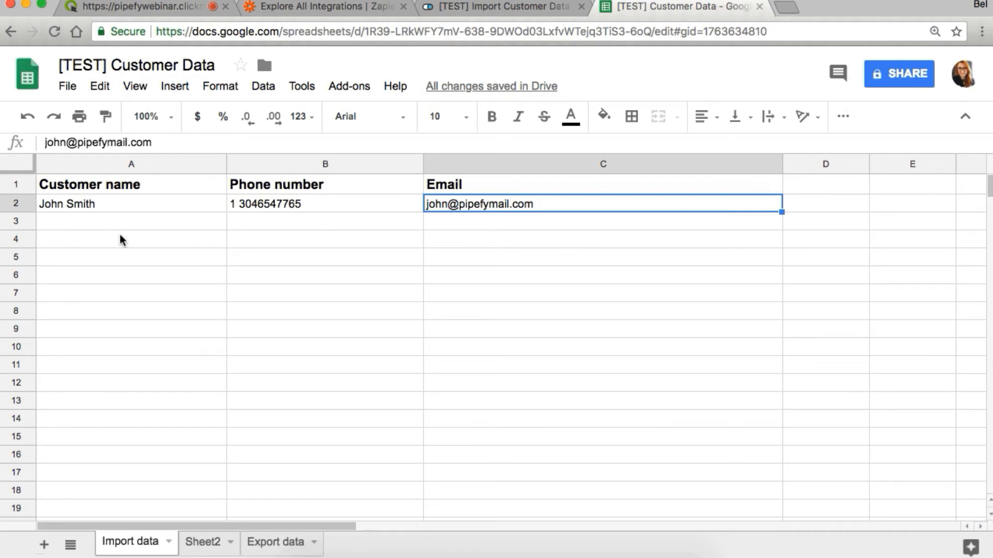
click(18, 185)
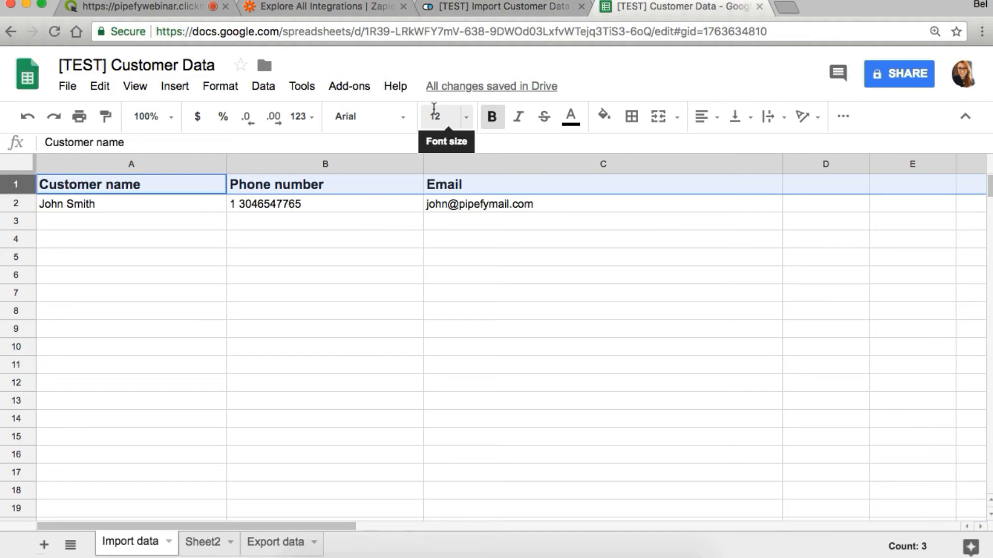
click(15, 203)
drag(17, 201, 19, 198)
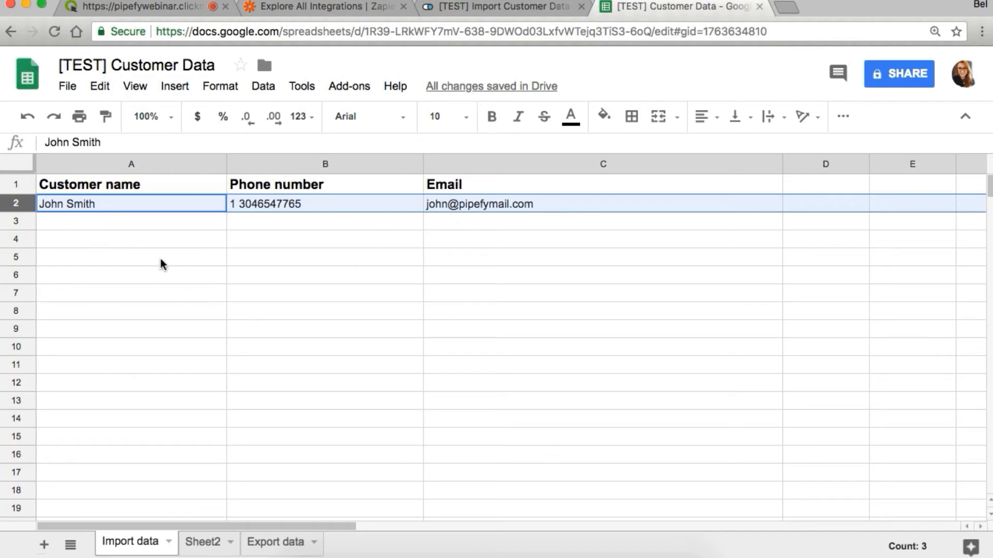
click(17, 222)
click(17, 241)
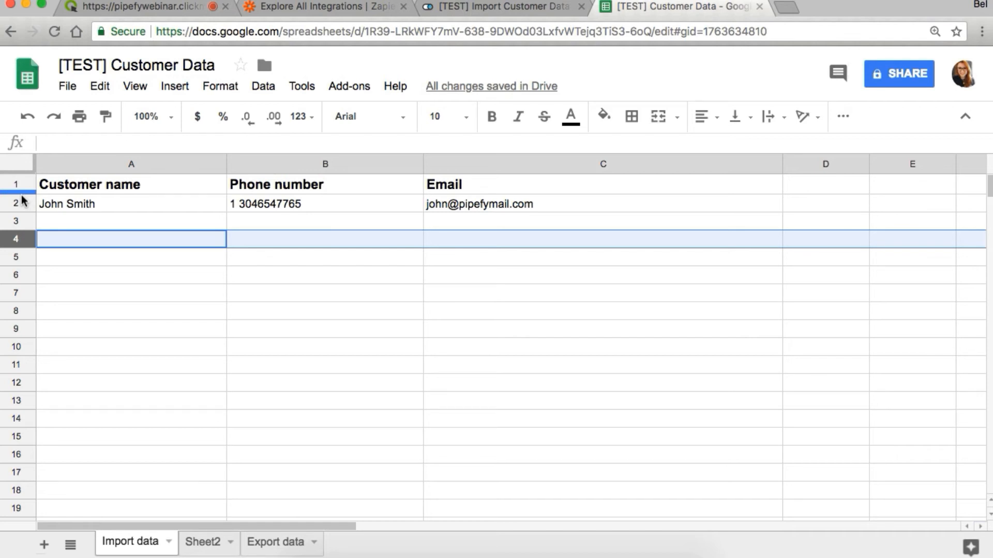
Switch to Zapier and start a new Zap with Google Sheets as the trigger app and New Spreadsheet Row as the trigger.
click(287, 15)
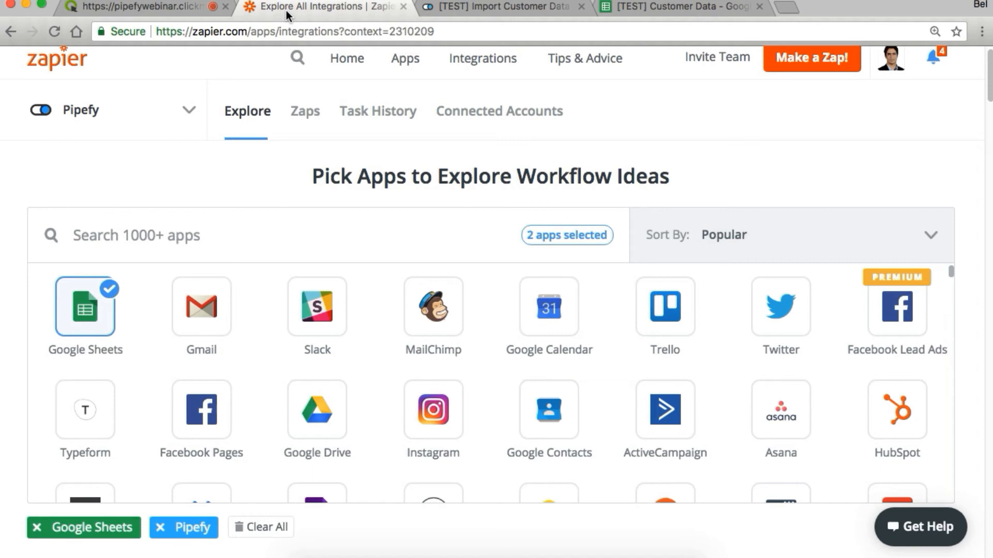
scroll(239, 100, up, 1)
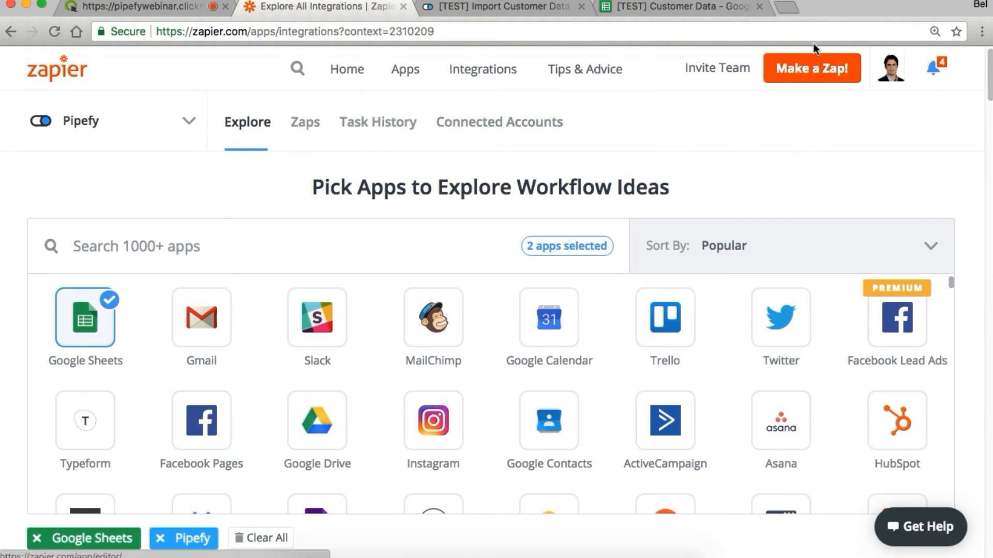
click(807, 70)
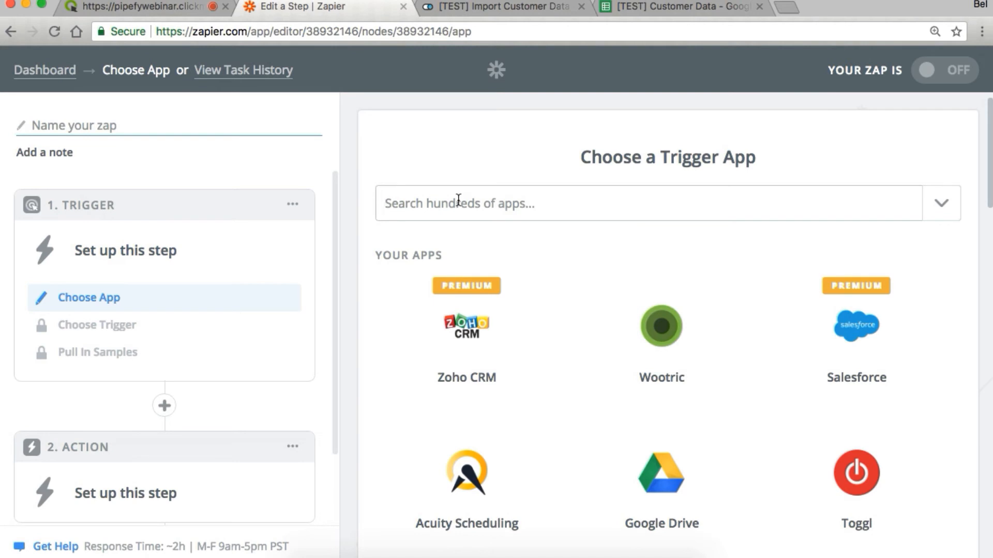
text(goo)
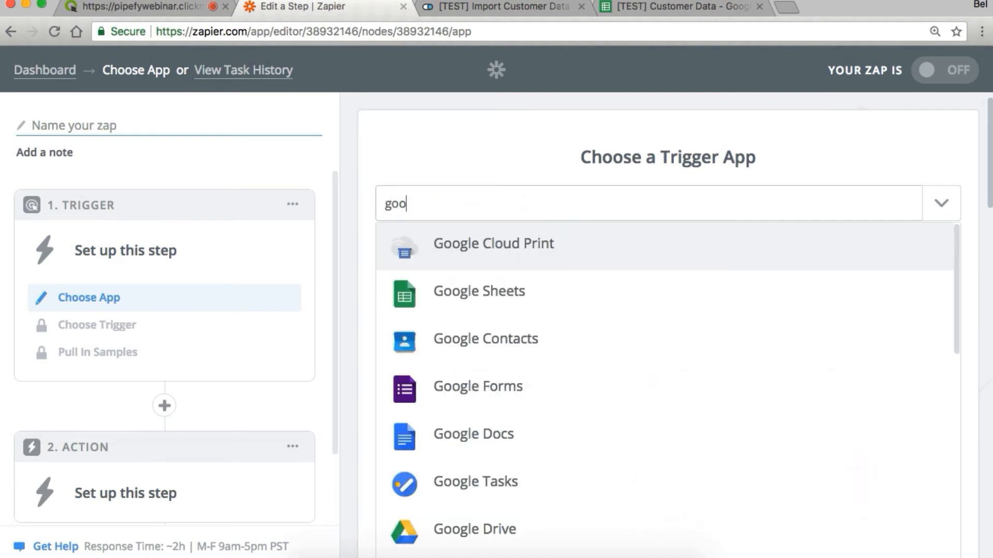
click(516, 286)
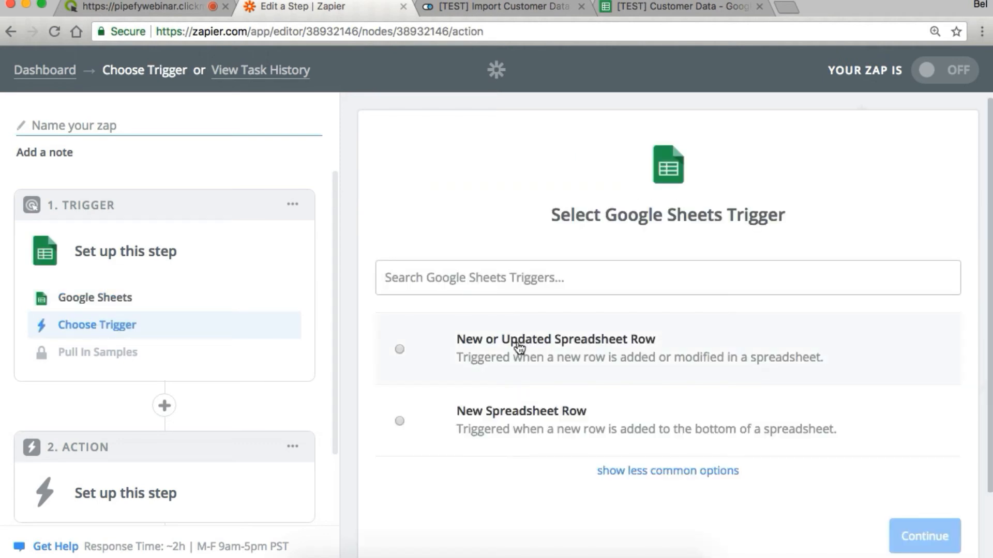
click(400, 421)
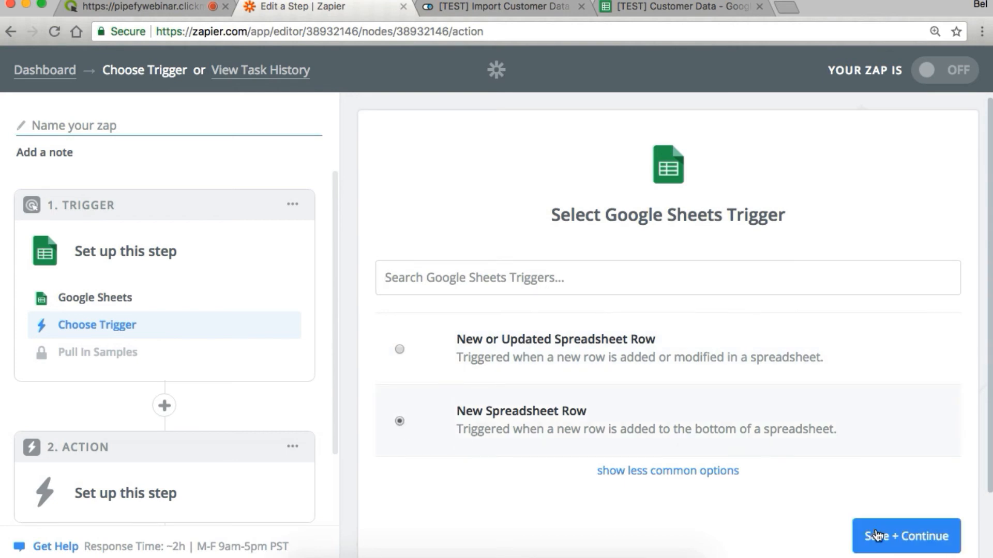
click(876, 535)
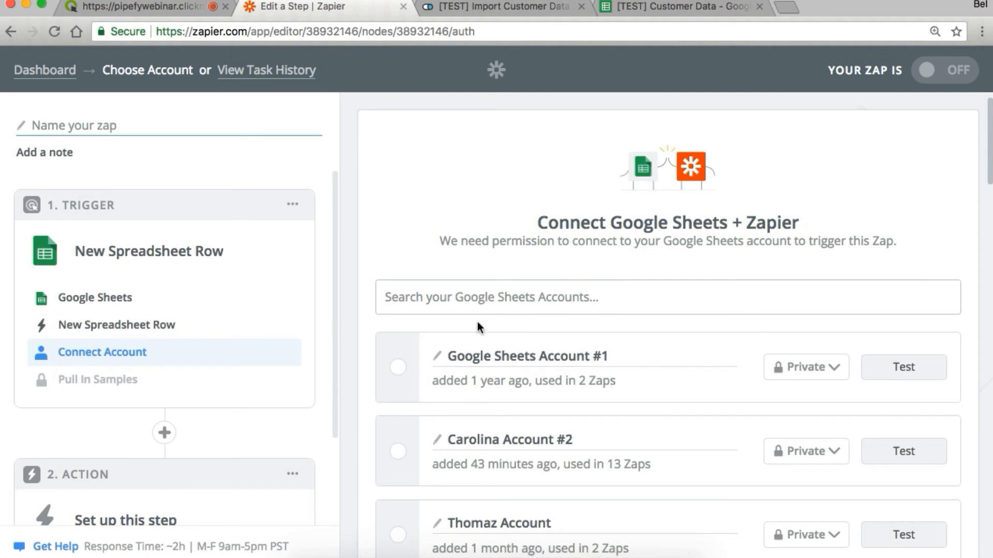
Connect a new Google Sheets account for the trigger using the Pipefy work account, and allow Zapier to access it.
scroll(619, 408, down, 1)
scroll(619, 407, down, 15)
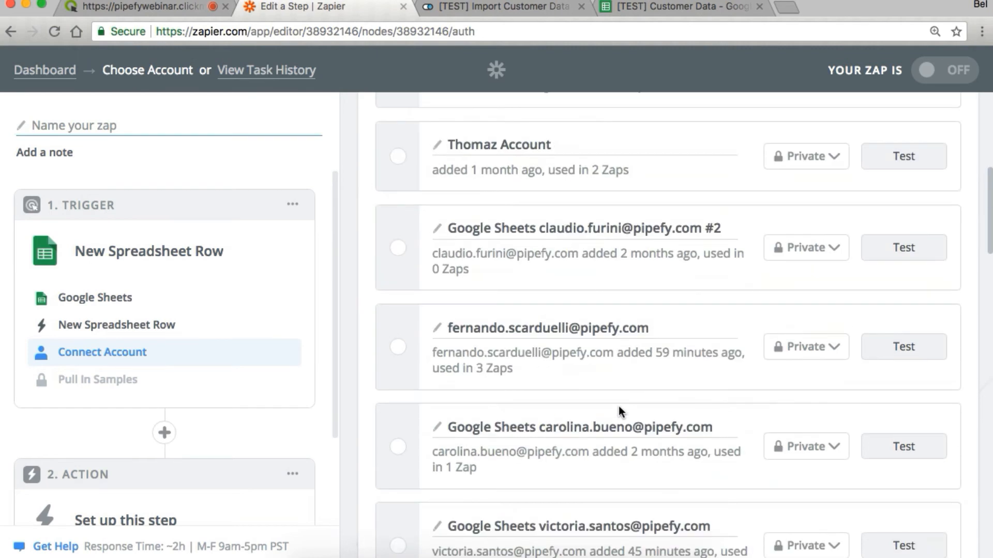
scroll(619, 408, down, 10)
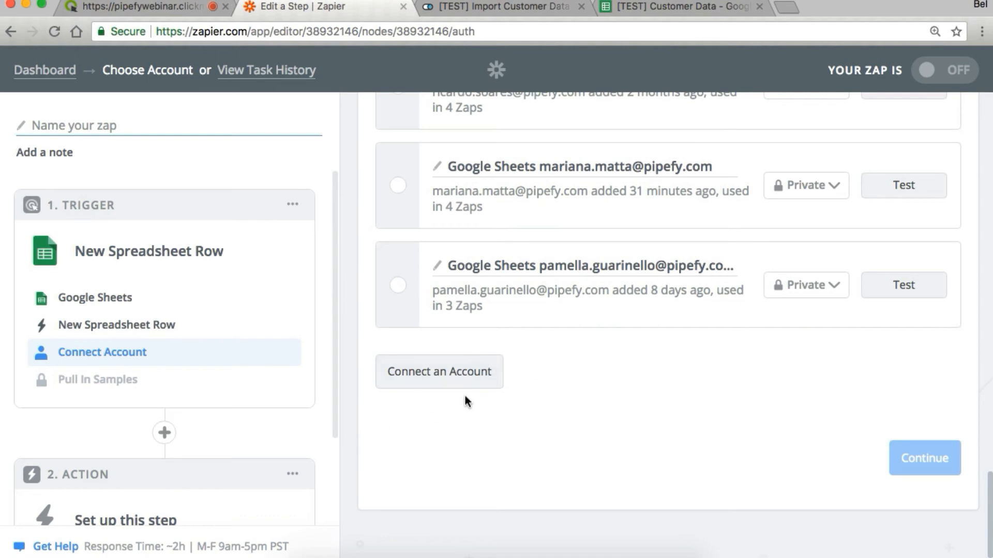
click(454, 381)
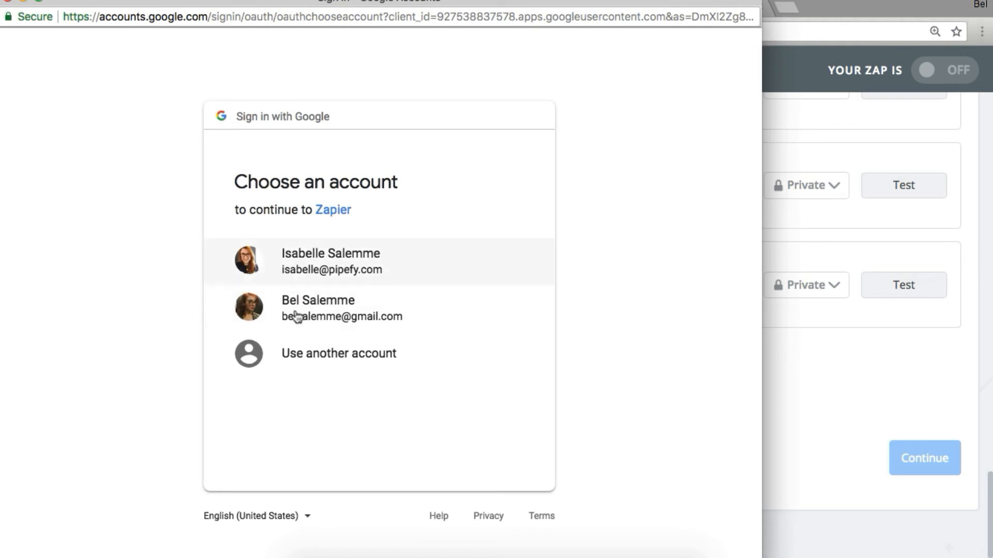
click(334, 270)
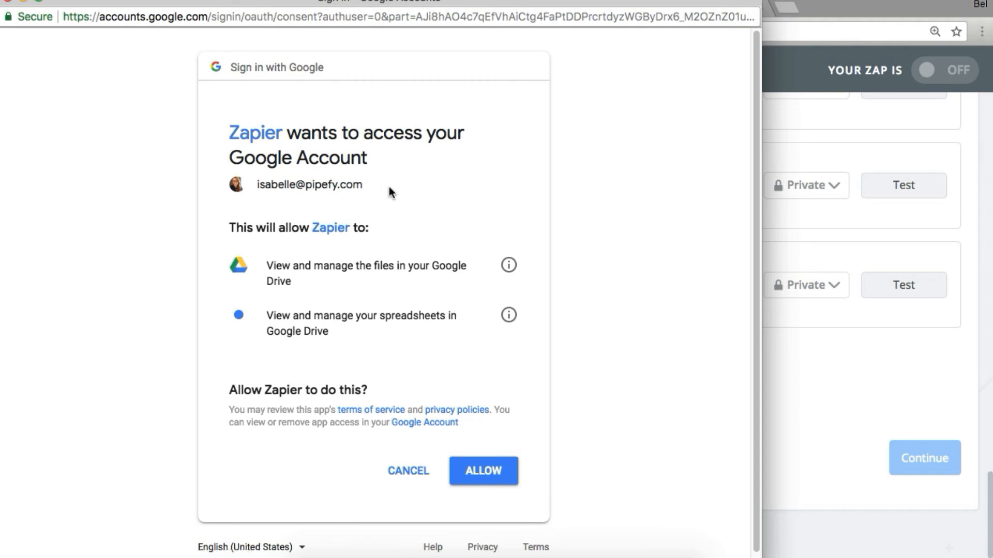
click(477, 476)
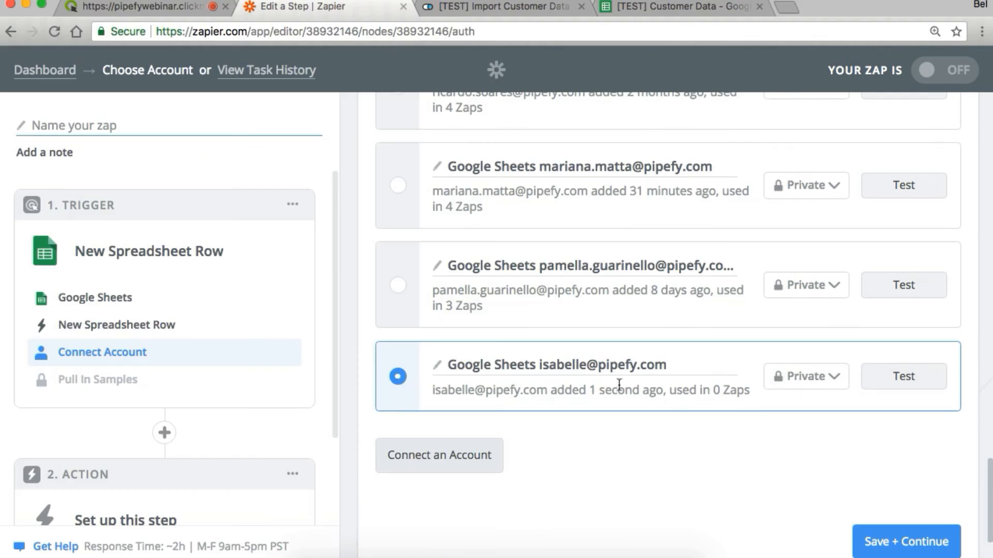
Test the newly connected Google Sheets account and save it as the trigger's account.
click(930, 383)
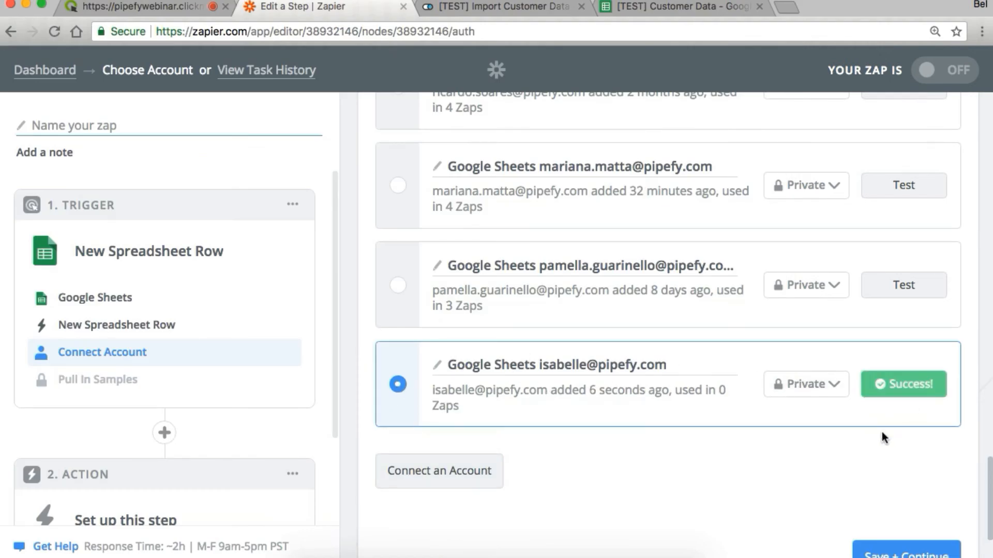
scroll(859, 419, down, 2)
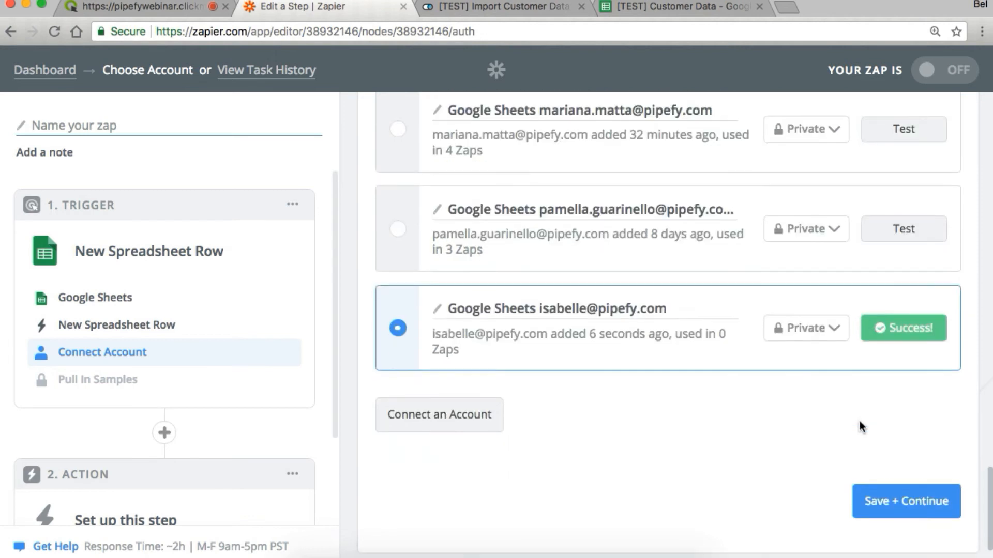
click(893, 501)
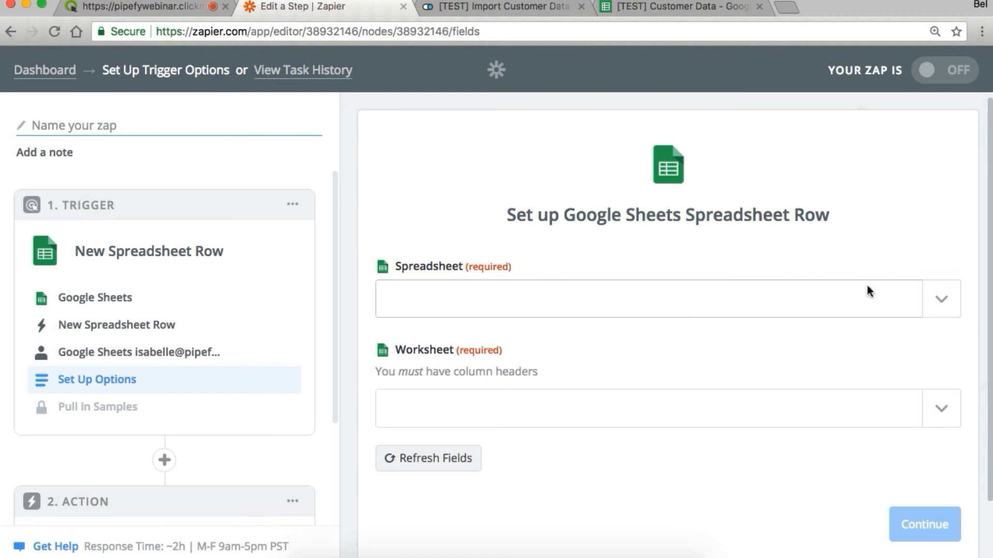
Set the trigger's spreadsheet to [TEST] Customer Data and its worksheet to Import data, and continue to the sample test.
click(939, 303)
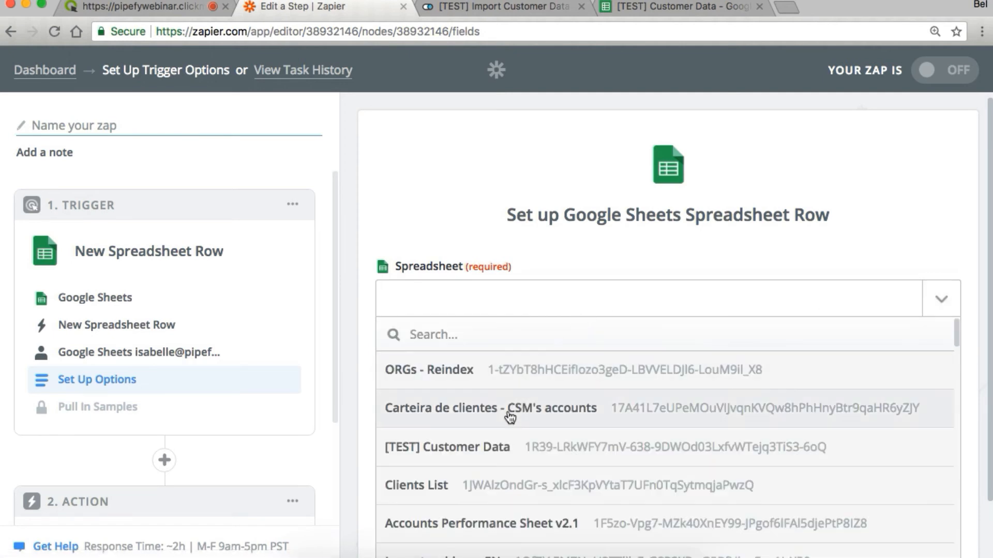
click(498, 447)
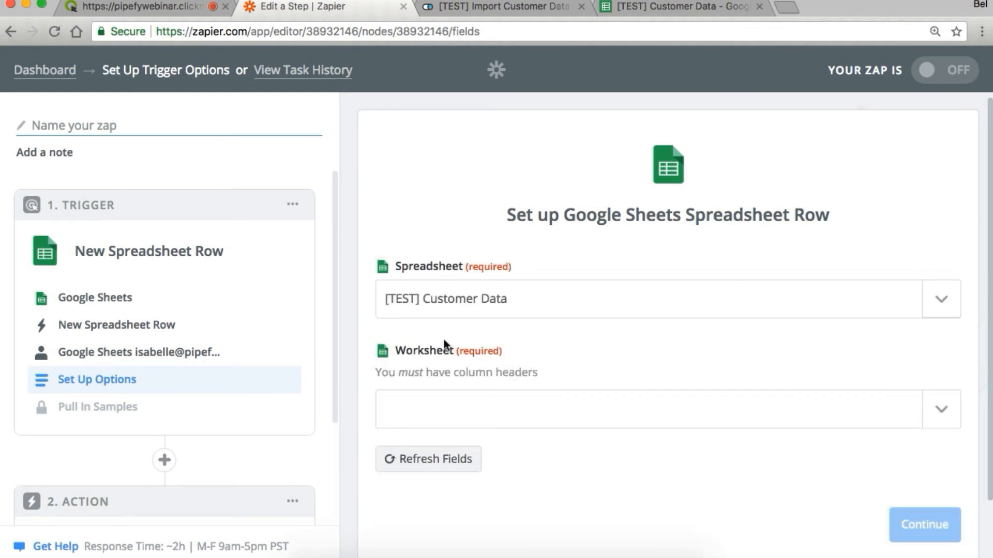
click(951, 421)
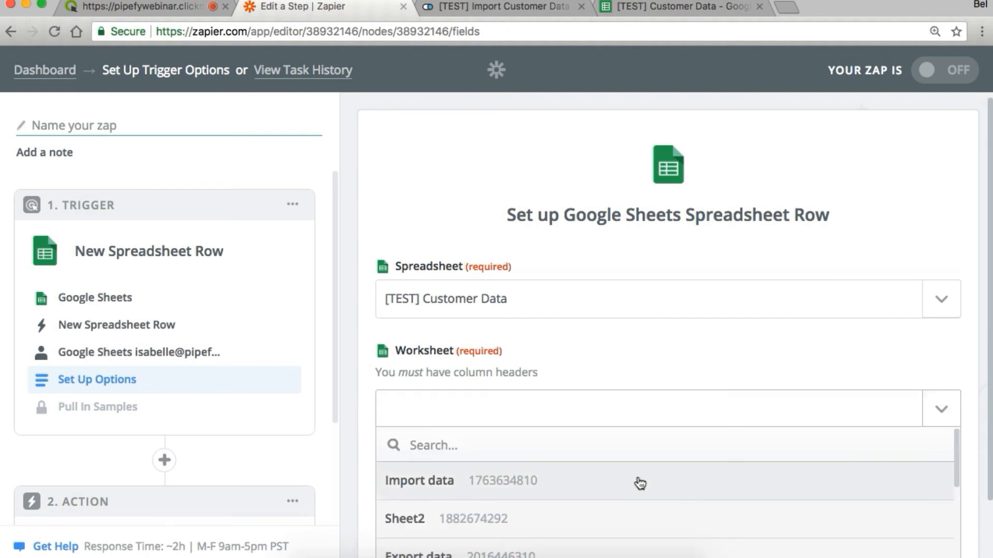
click(583, 488)
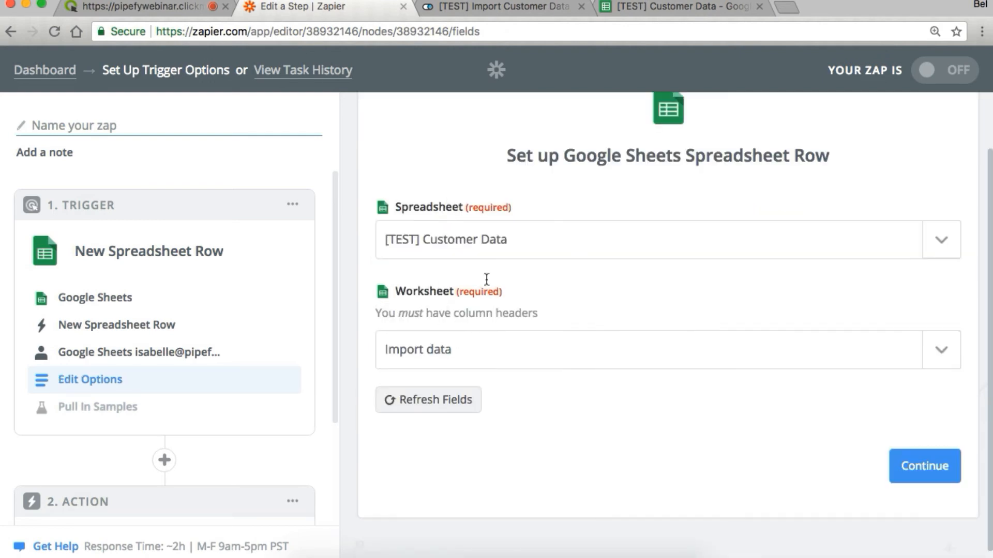
click(929, 467)
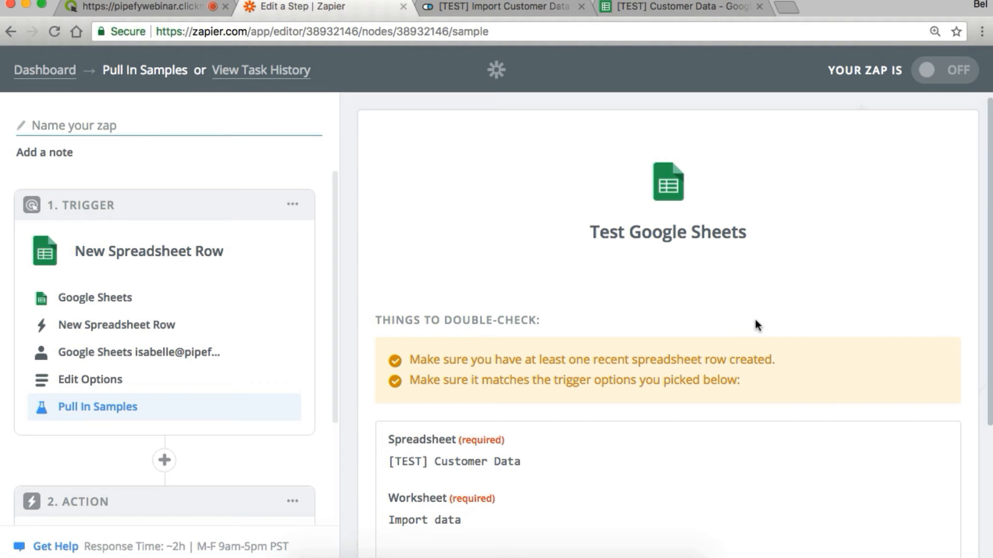
Fetch a sample row from the spreadsheet to test the trigger, and continue to the action setup.
scroll(755, 319, down, 5)
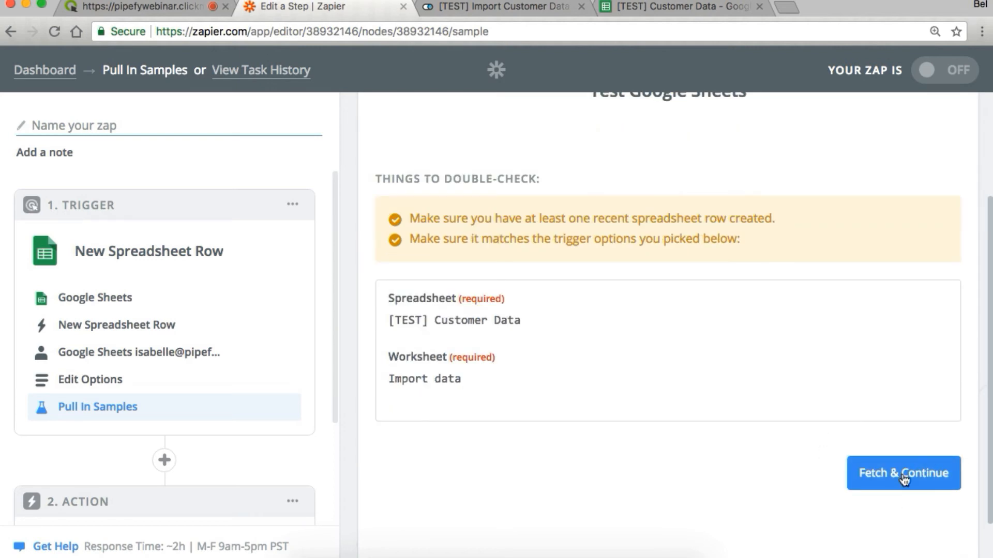
click(904, 480)
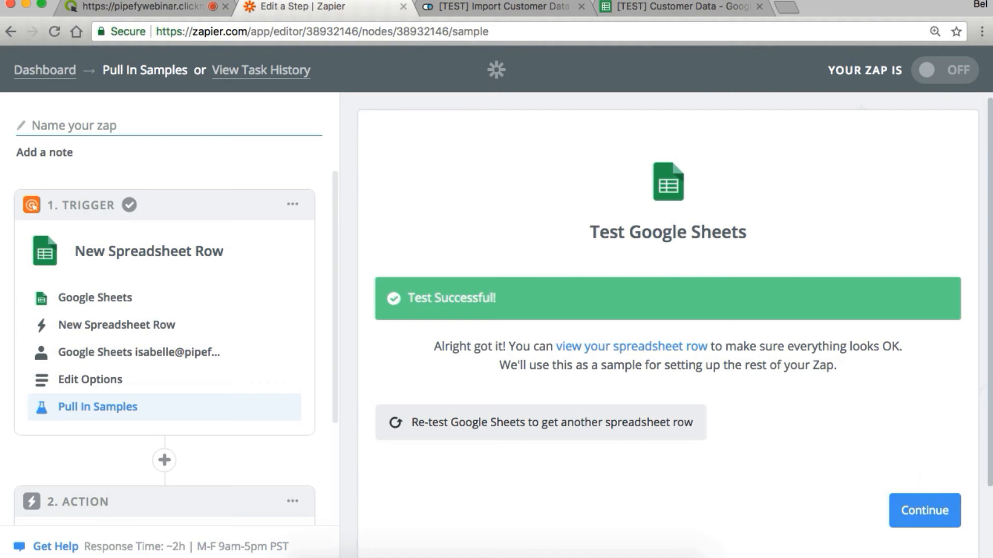
click(924, 512)
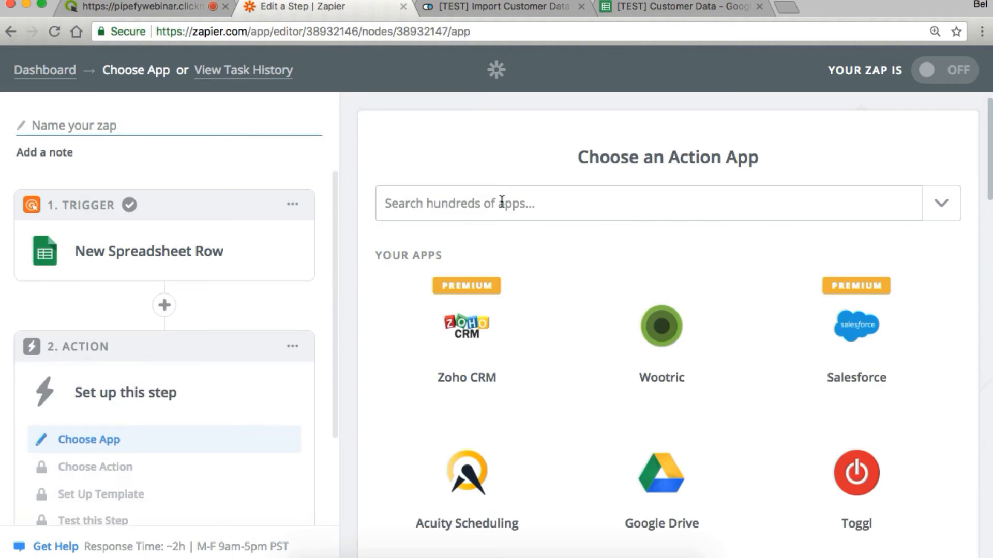
Choose Pipefy as the action app with Create Card as the action, and save the choice.
text(pip)
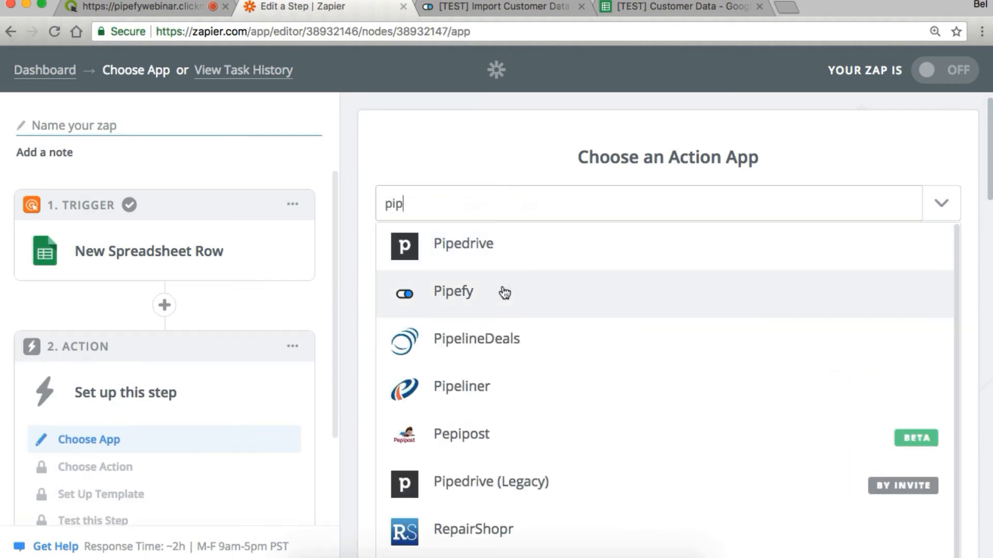
click(504, 293)
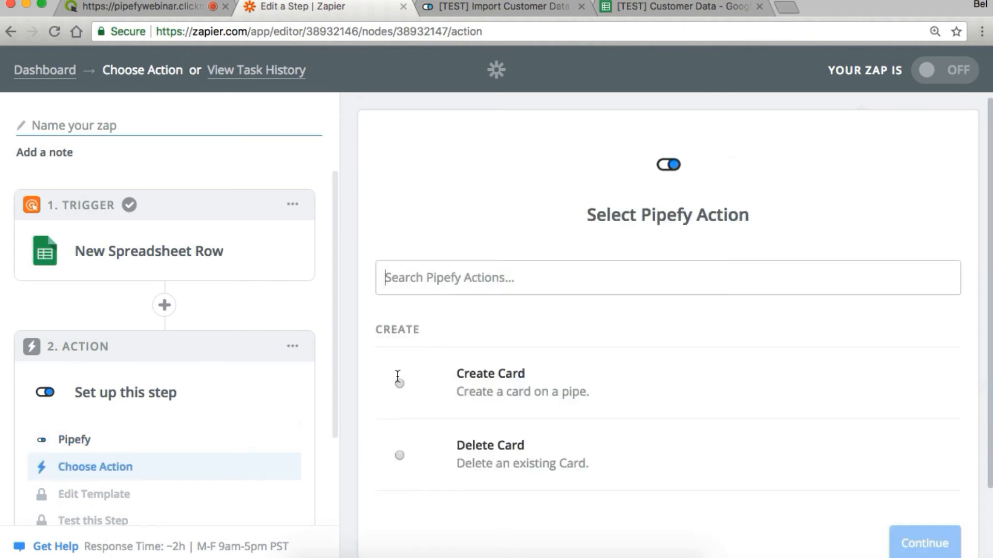
click(400, 384)
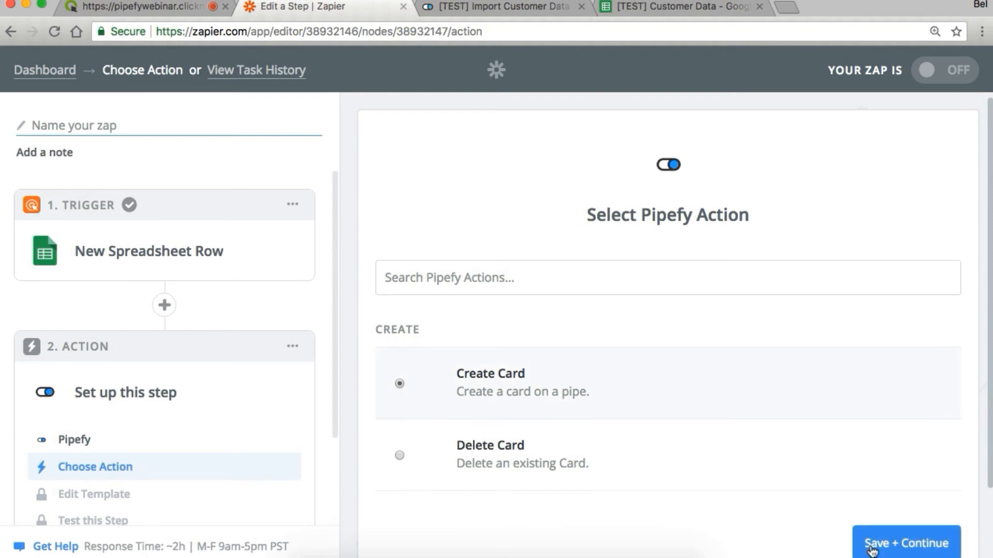
click(875, 548)
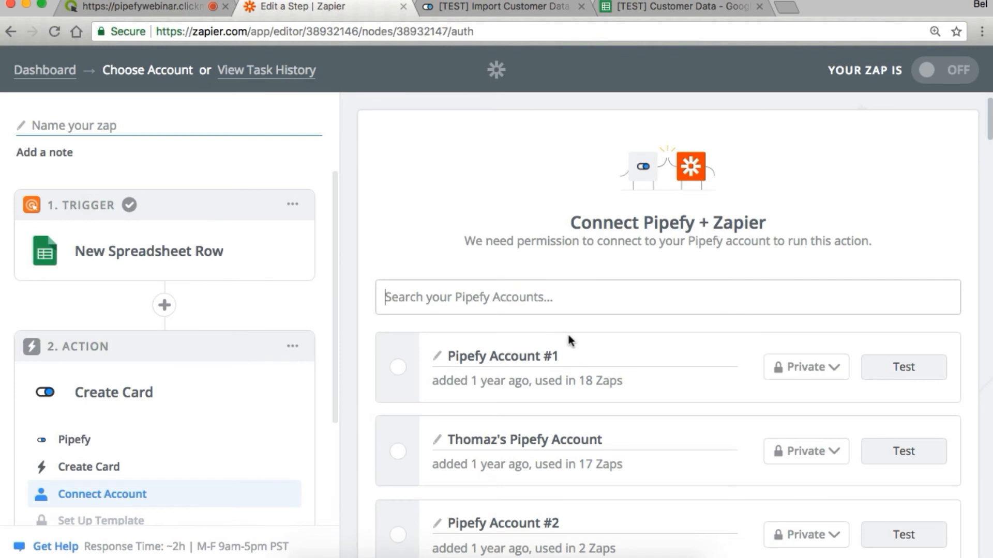
Start connecting a new Pipefy account for the action and fill in the account's email.
scroll(571, 341, down, 10)
scroll(570, 341, down, 8)
scroll(568, 337, down, 20)
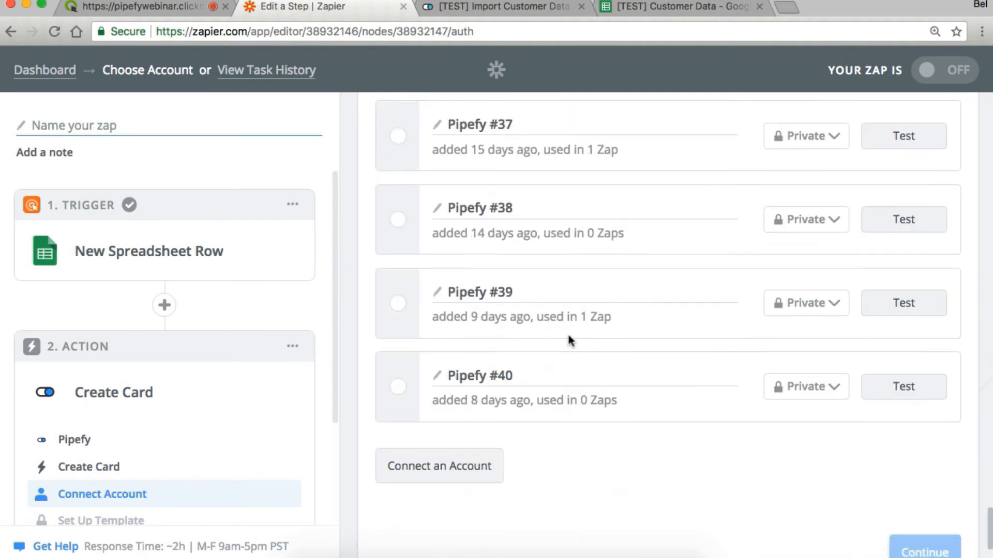
click(434, 374)
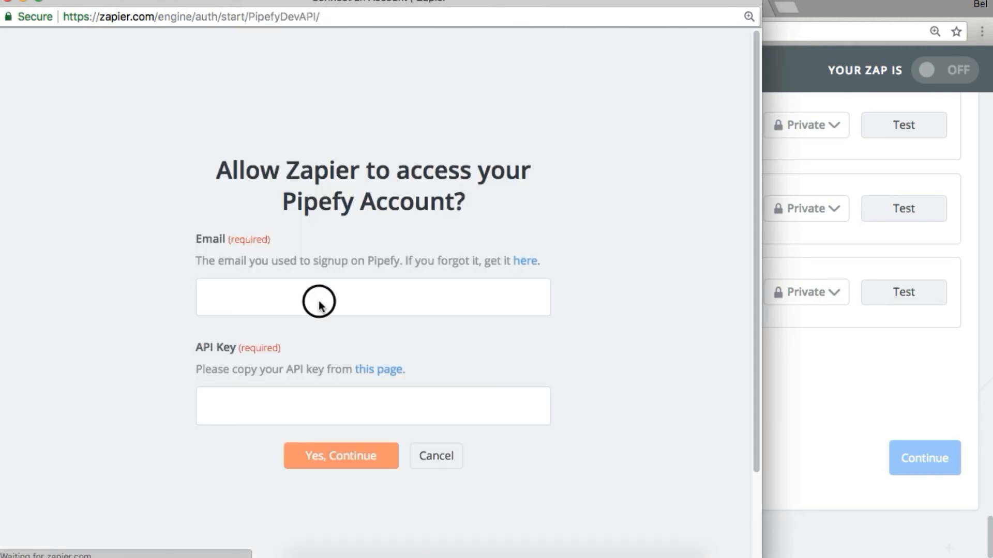
click(230, 297)
key(super+v)
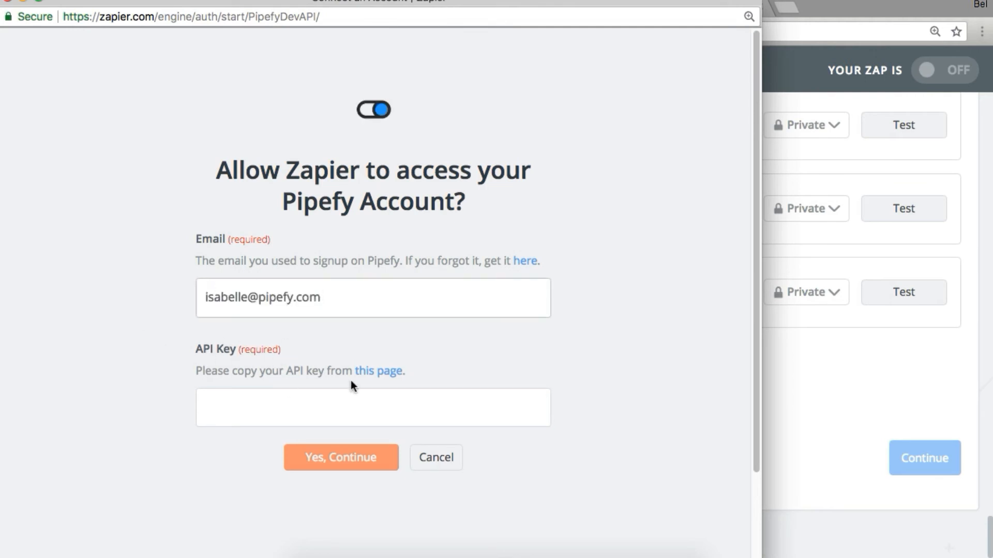
Go to the Pipefy account settings linked from the authorization form, reveal the API key and copy the user token.
click(386, 374)
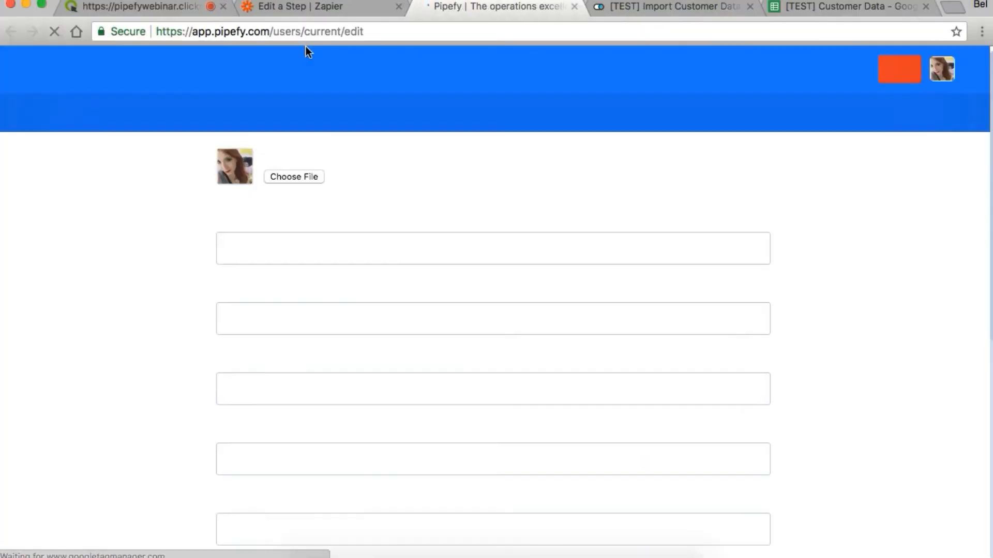
scroll(361, 285, down, 5)
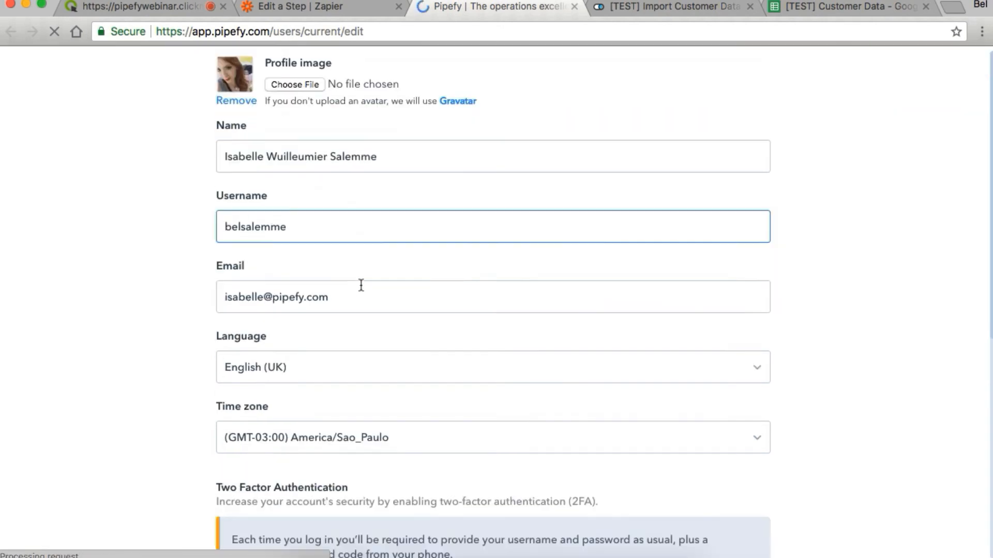
scroll(362, 291, down, 4)
click(310, 413)
click(753, 399)
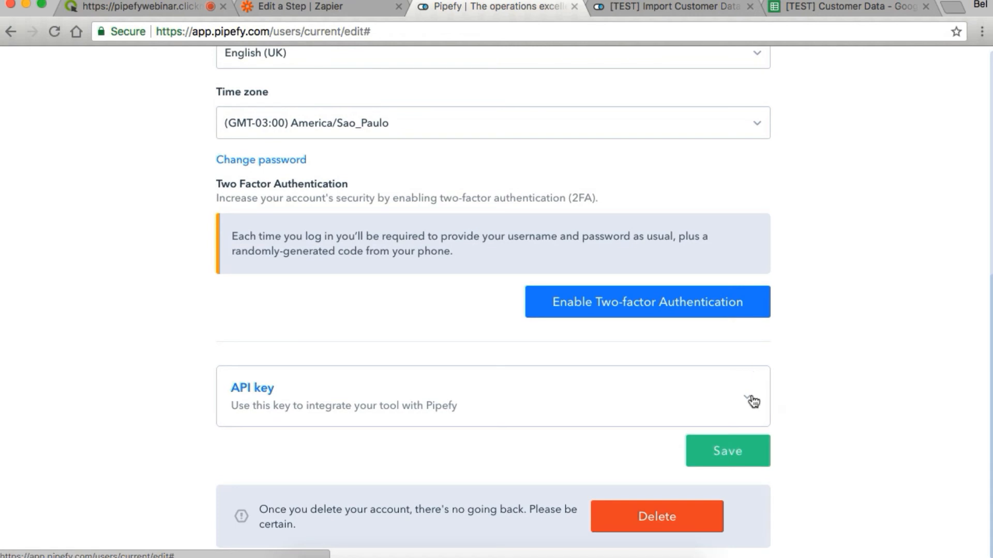
scroll(466, 418, down, 2)
click(340, 385)
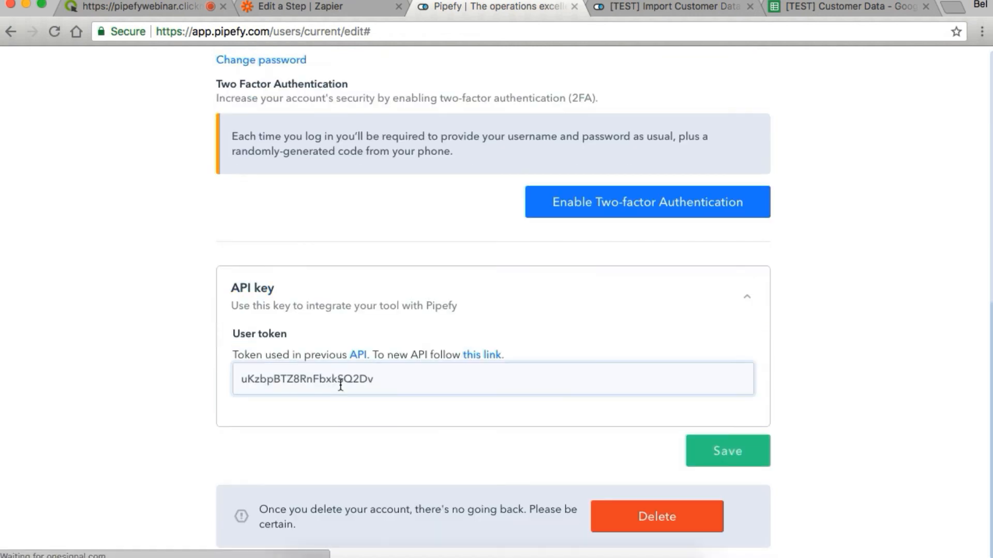
key(super+a)
key(super+c)
Return to the Zapier authorization form, paste the API key and authorize access to the Pipefy account.
click(297, 8)
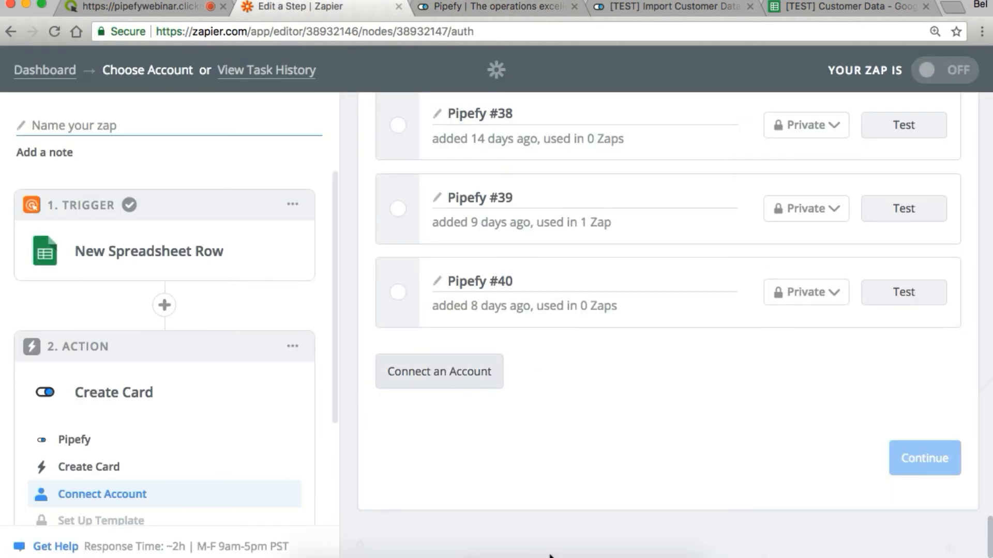
click(497, 545)
click(266, 410)
key(super+v)
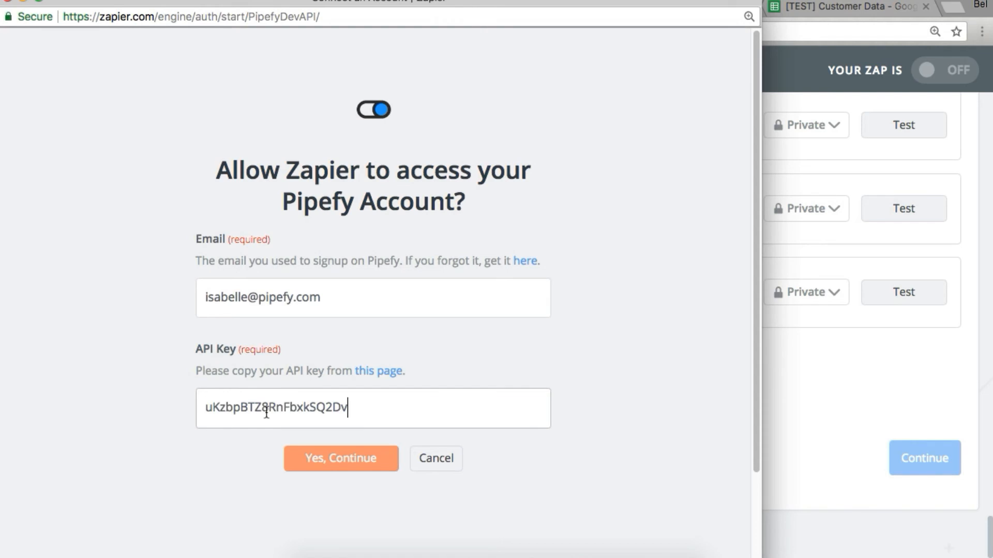
click(364, 466)
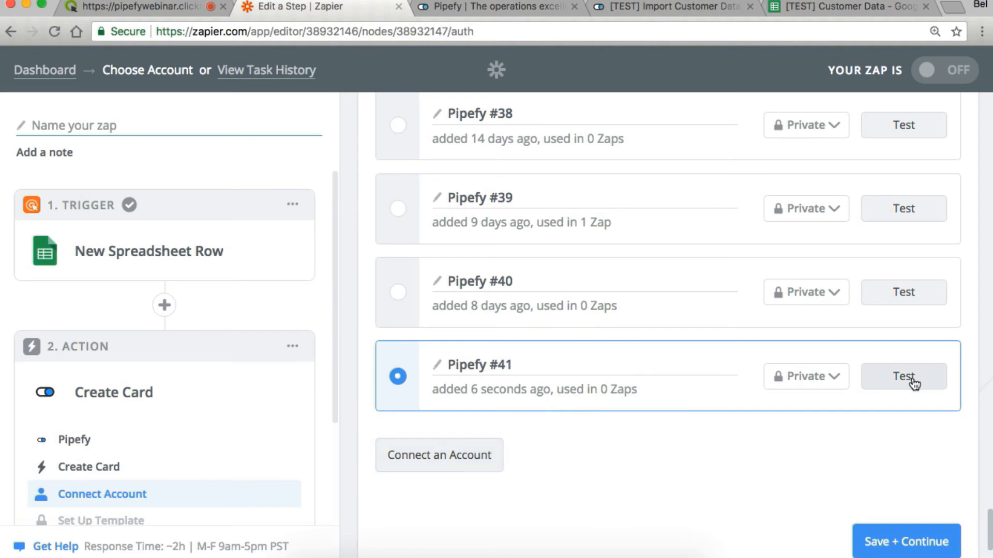
Test the newly connected Pipefy account and save it as the action's account.
click(912, 383)
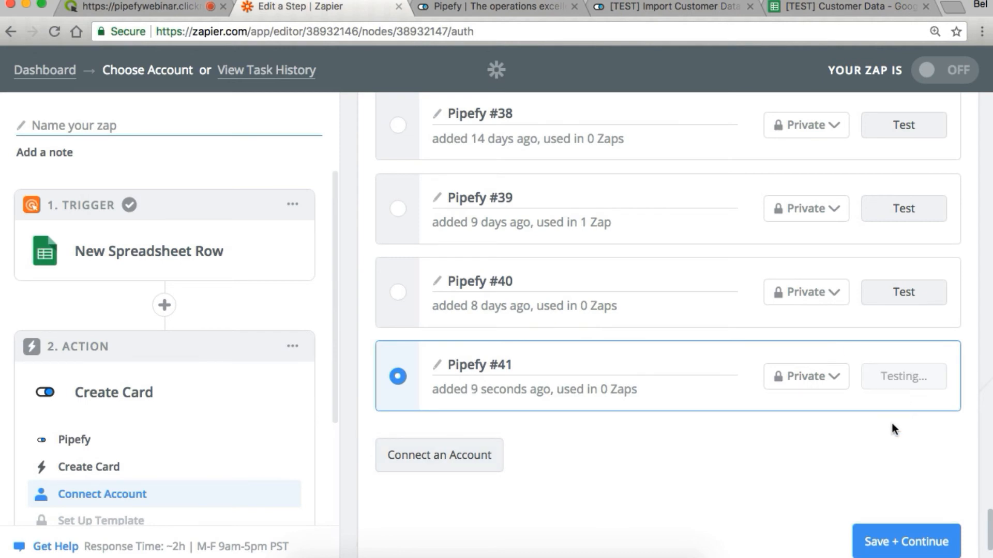
click(885, 542)
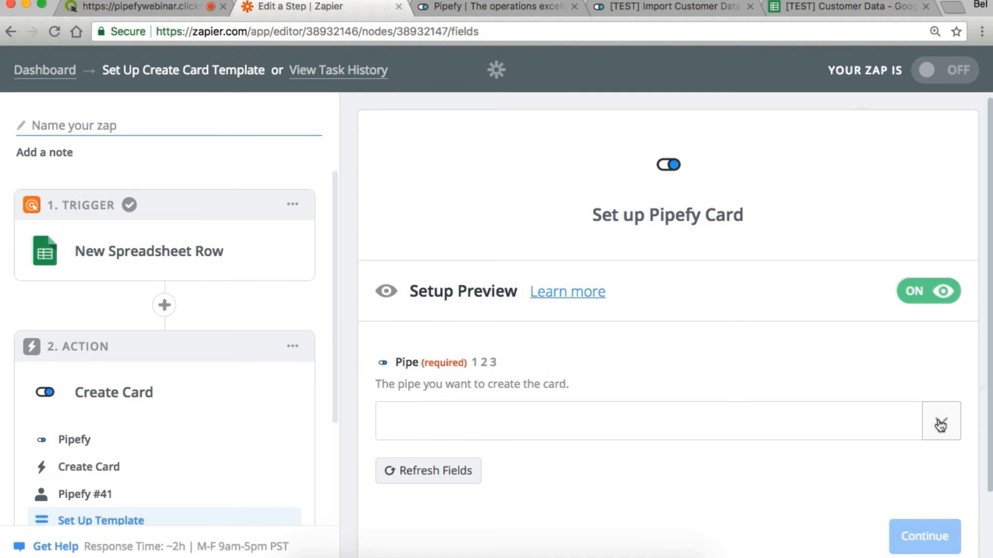
Search the pipes for "import" and set the card's pipe to Pipefy Webinar Company - [TEST] Import Customer Data.
scroll(854, 353, down, 1)
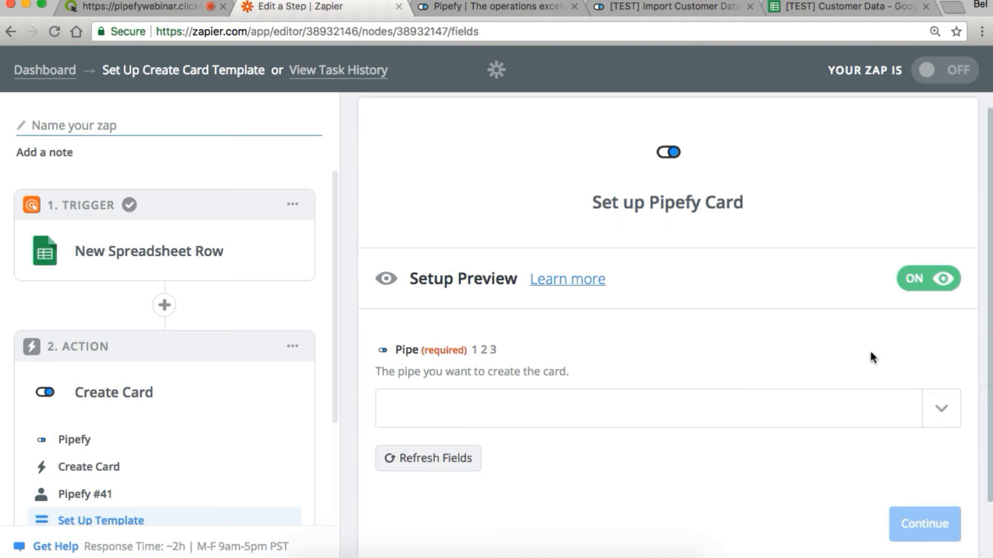
scroll(869, 357, down, 3)
click(933, 351)
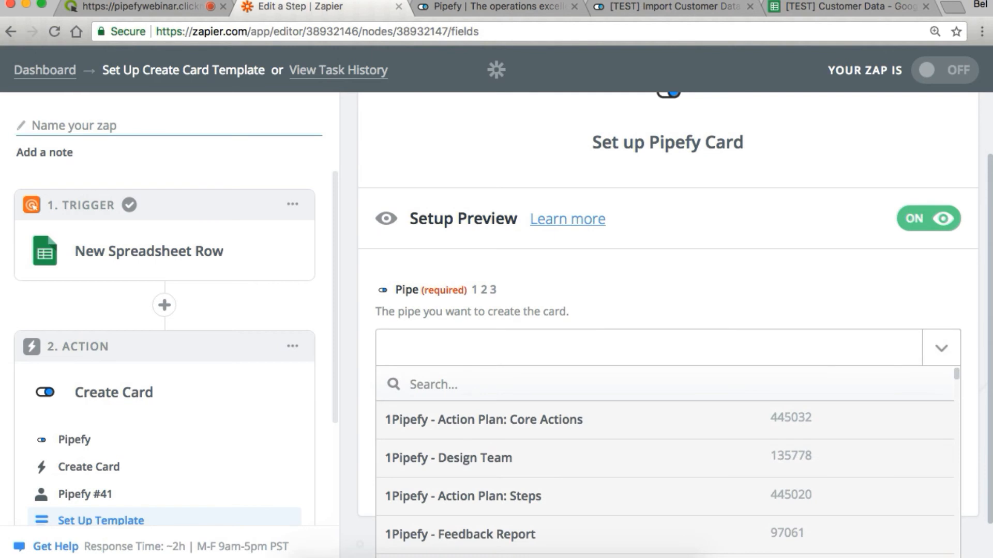
text(import)
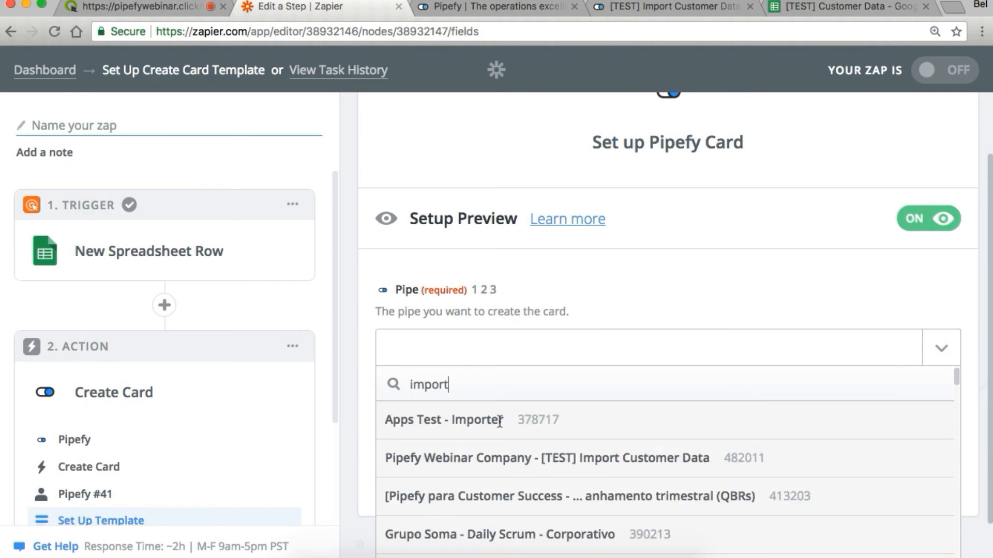
click(498, 471)
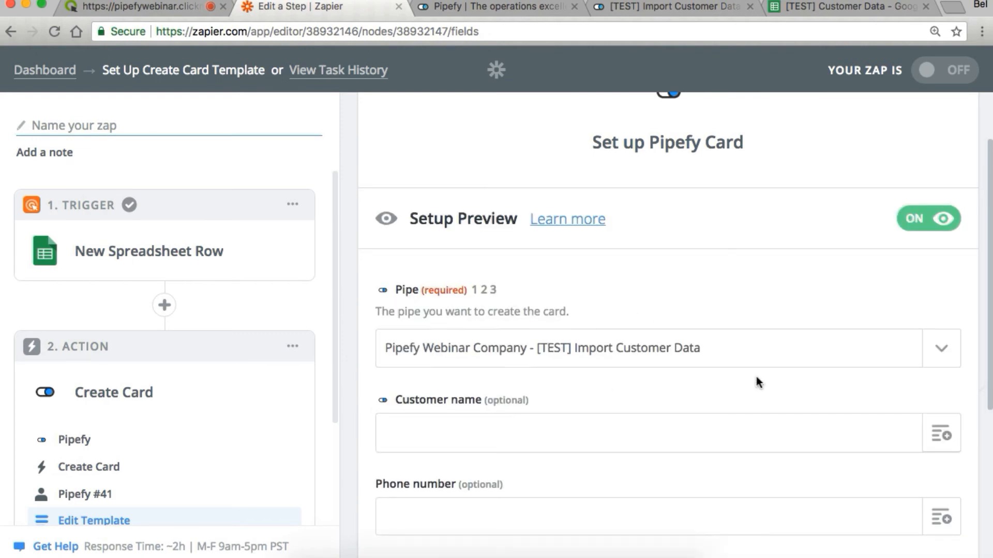
Compare the card template's fields with the [TEST] Customer Data columns and the pipe's start form in Pipefy, and return to the Zap editor.
scroll(756, 377, down, 2)
scroll(756, 377, down, 2)
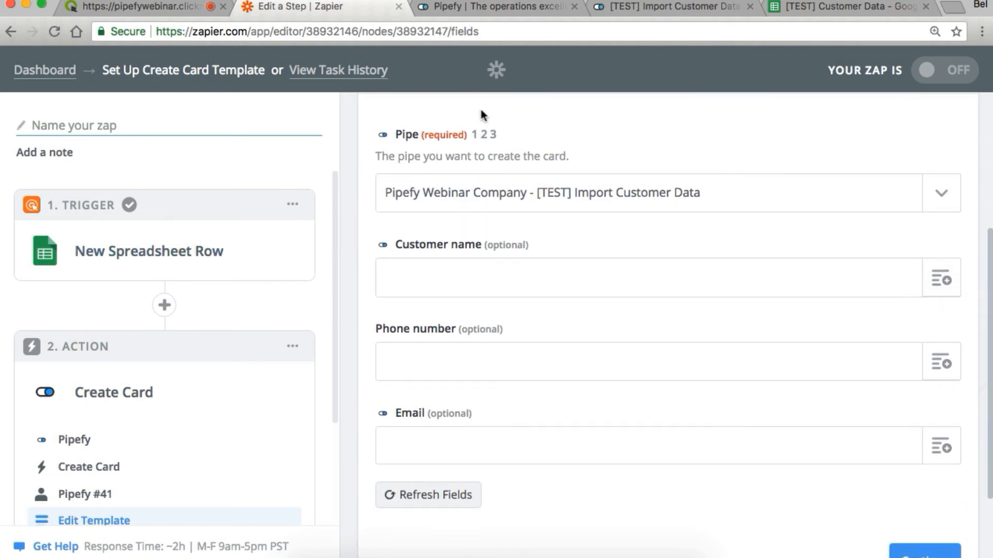
click(806, 11)
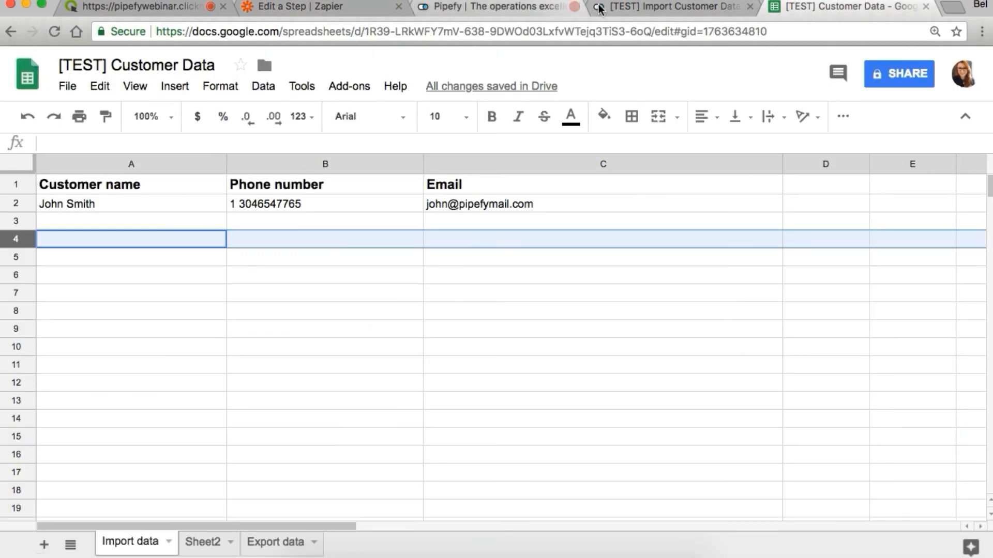
click(615, 11)
click(953, 520)
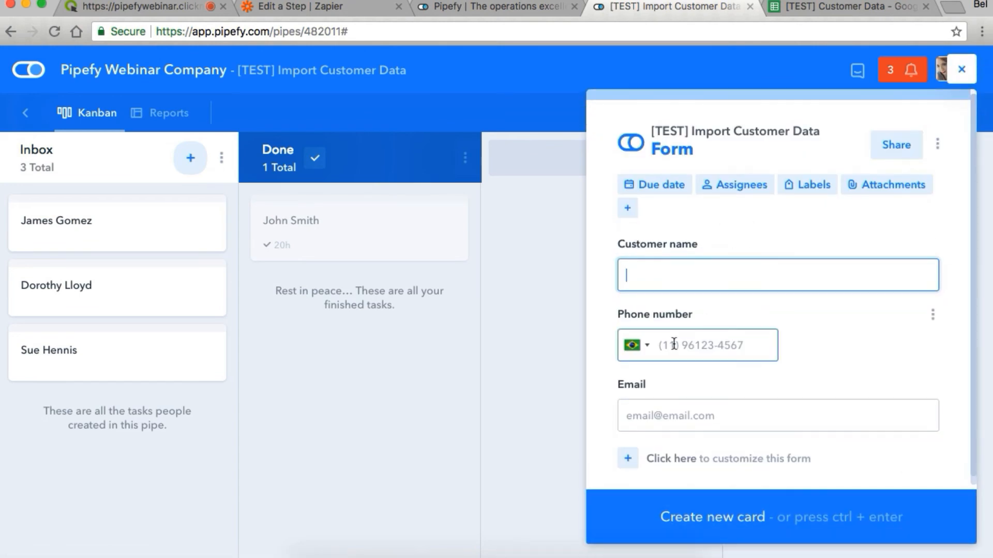
click(527, 6)
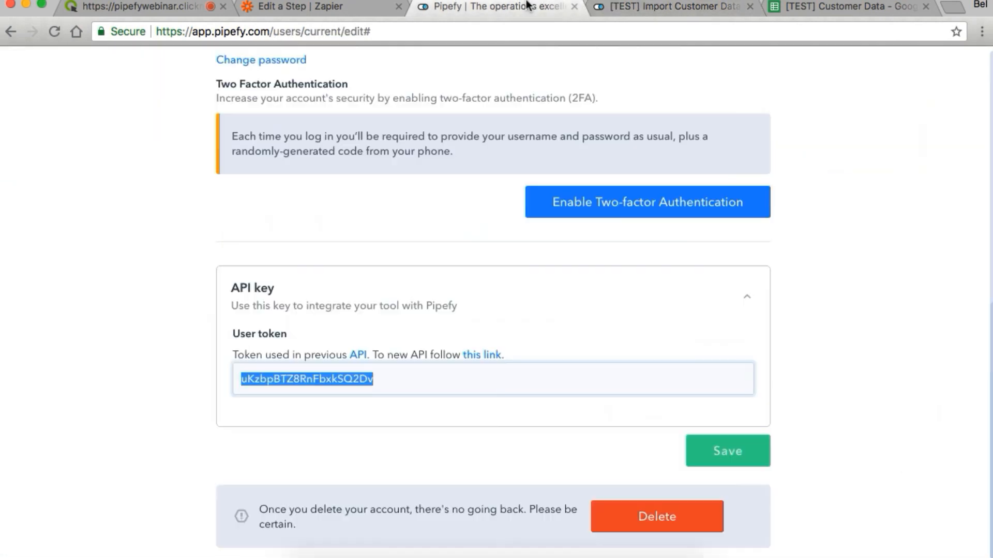
click(346, 6)
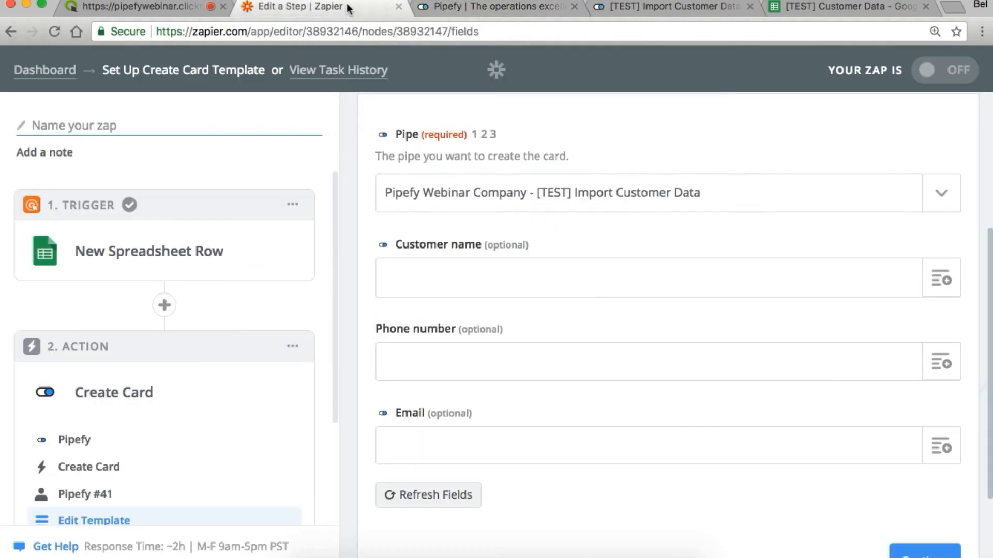
Map the card's Customer name, Phone number and Email to the matching New Spreadsheet Row fields, and continue to the test.
click(942, 281)
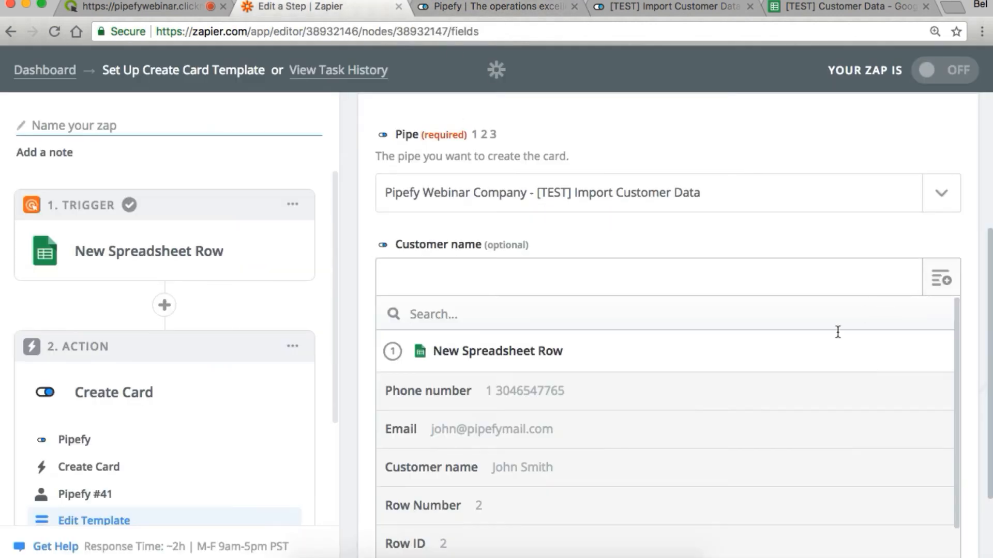
click(563, 468)
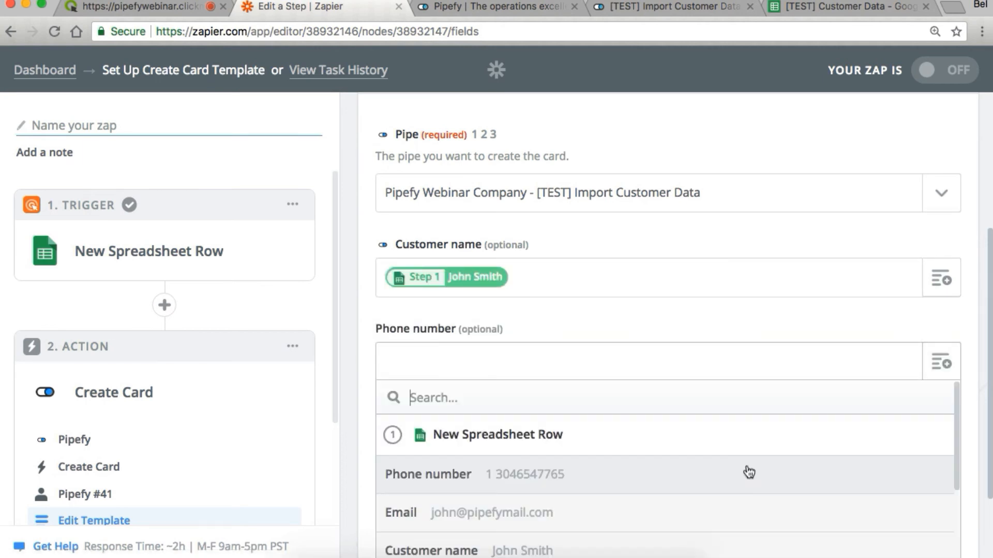
click(749, 472)
click(769, 519)
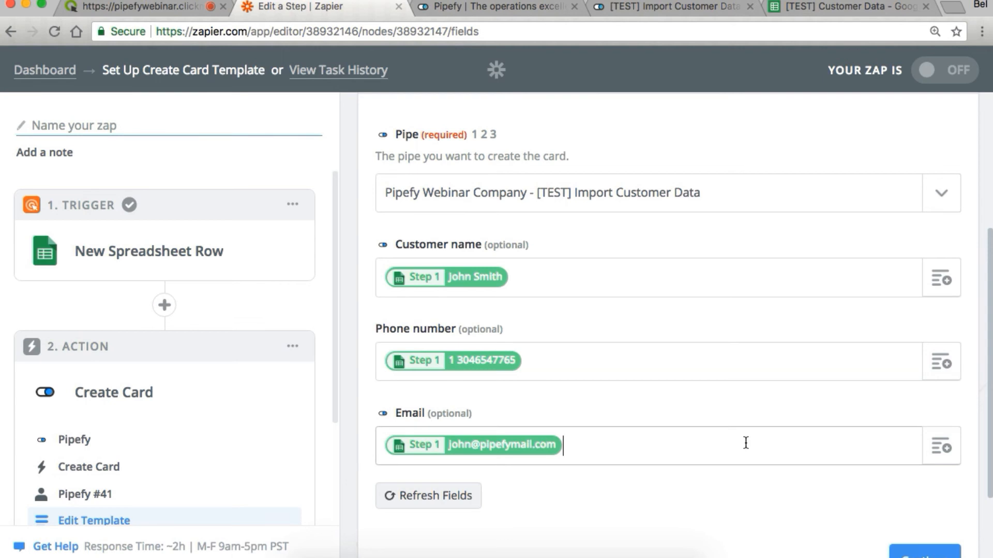
scroll(777, 463, down, 3)
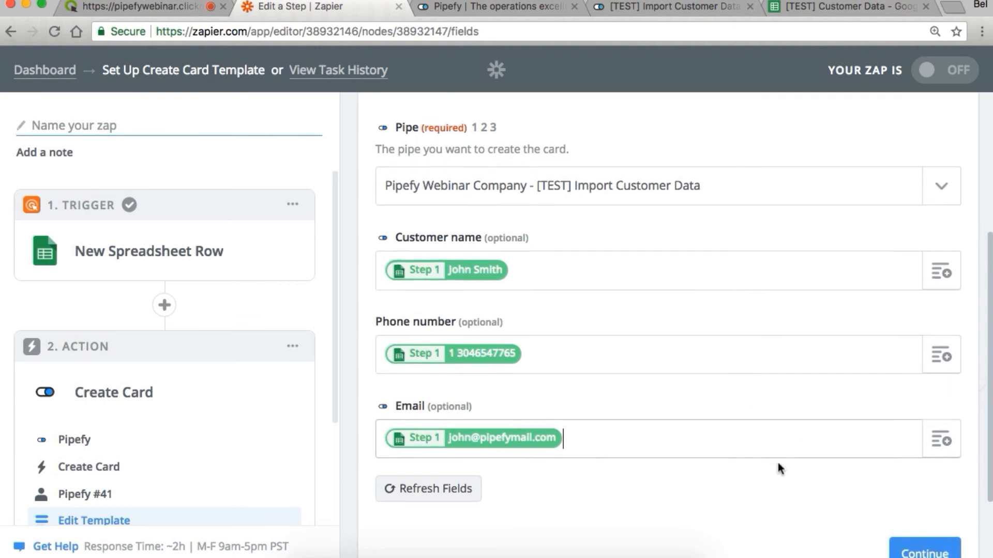
click(926, 489)
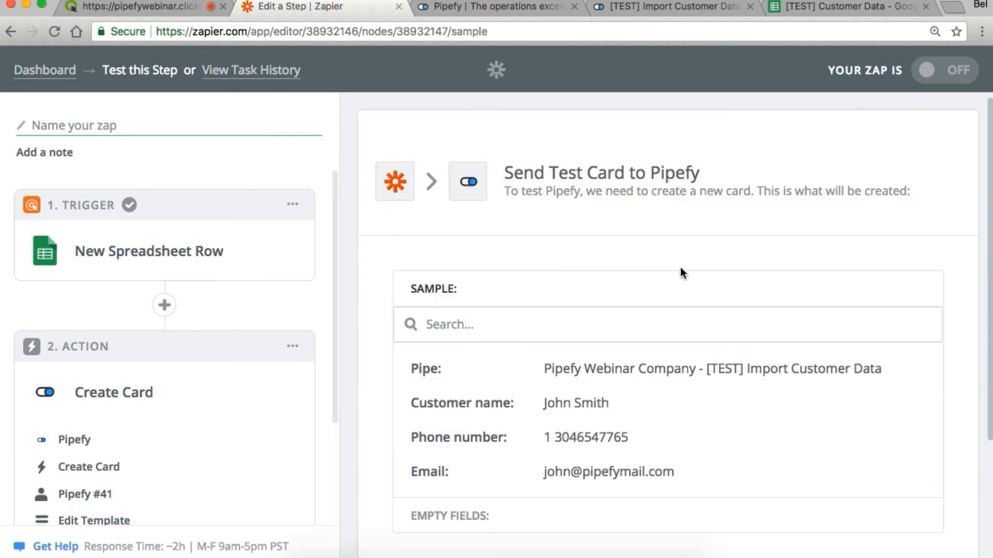
Send a test card to Pipefy and check the new card's details in the Inbox of the [TEST] Import Customer Data pipe.
scroll(684, 366, down, 3)
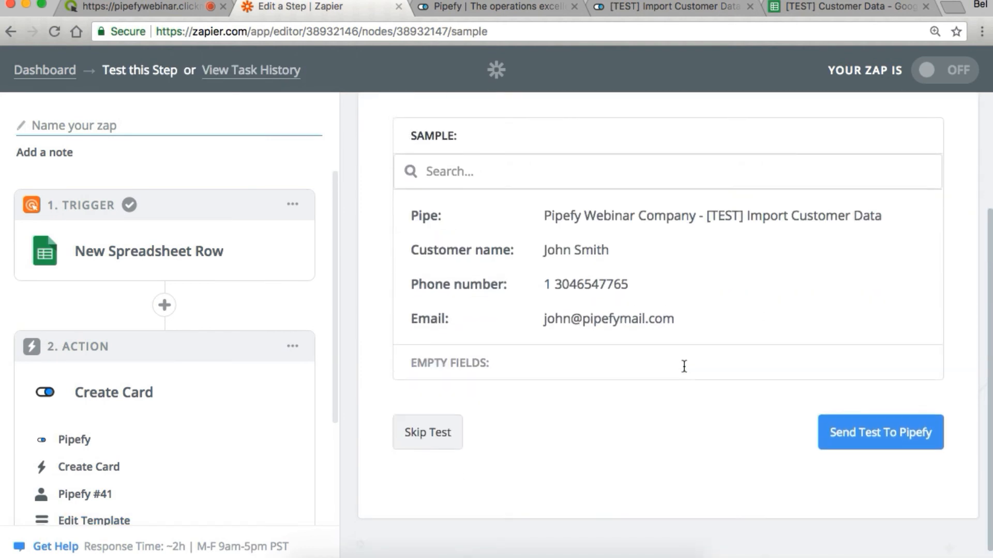
click(851, 439)
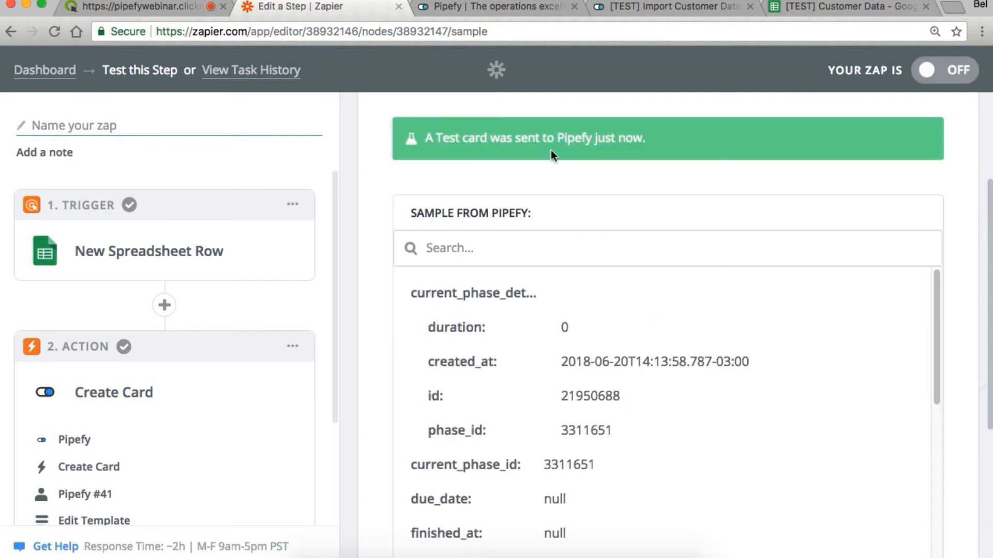
click(622, 14)
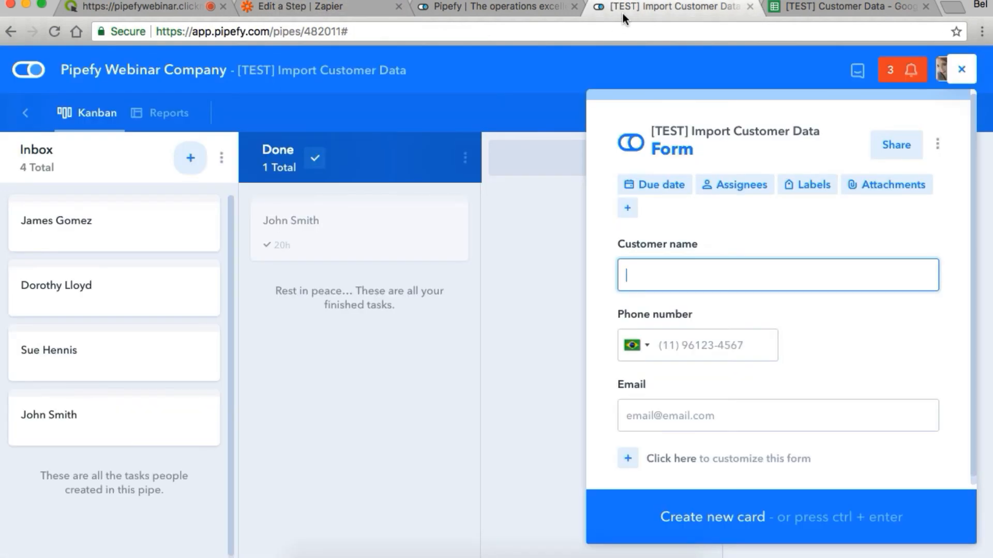
click(123, 427)
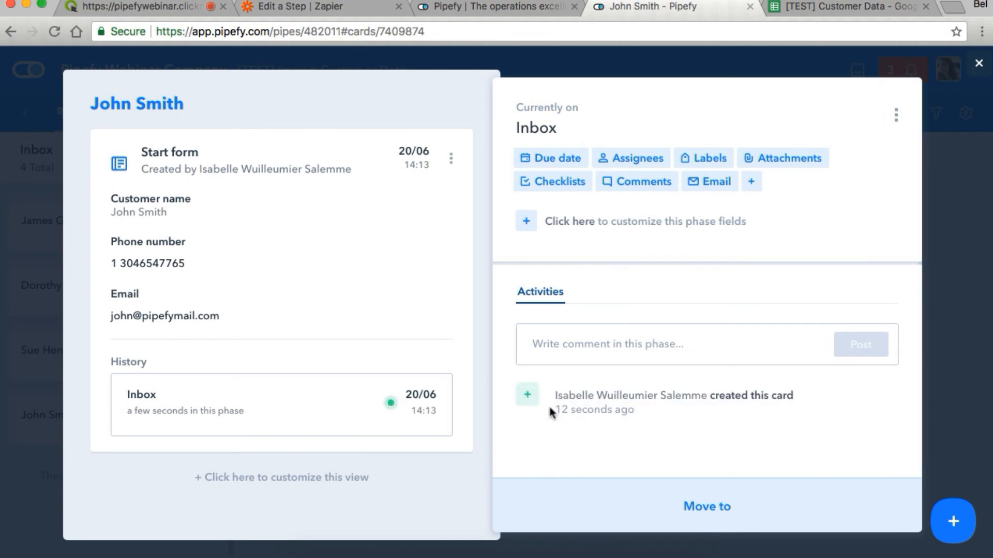
click(979, 65)
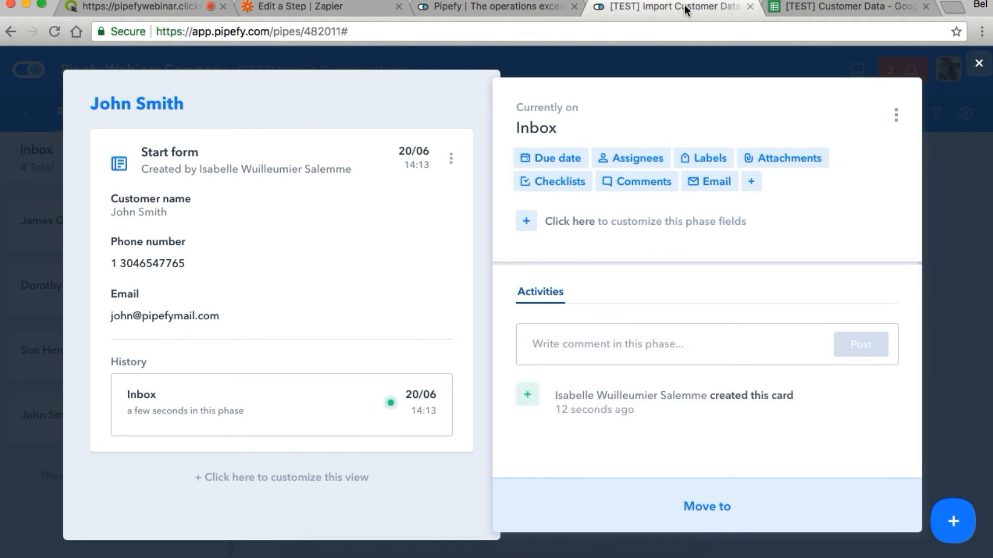
Switch back to the Zap editor and finish the setup of the tested Create Card step.
click(300, 7)
scroll(471, 355, down, 10)
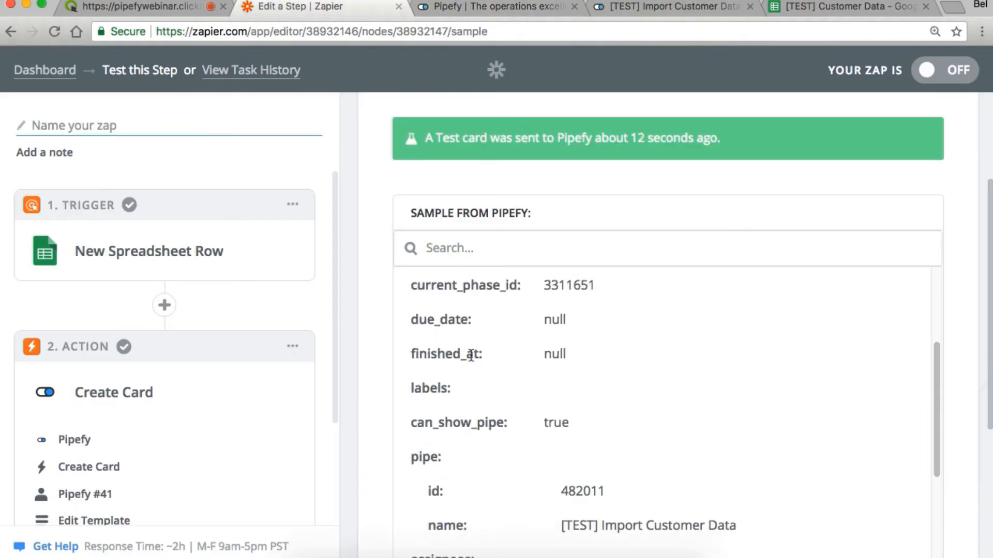
scroll(845, 328, down, 5)
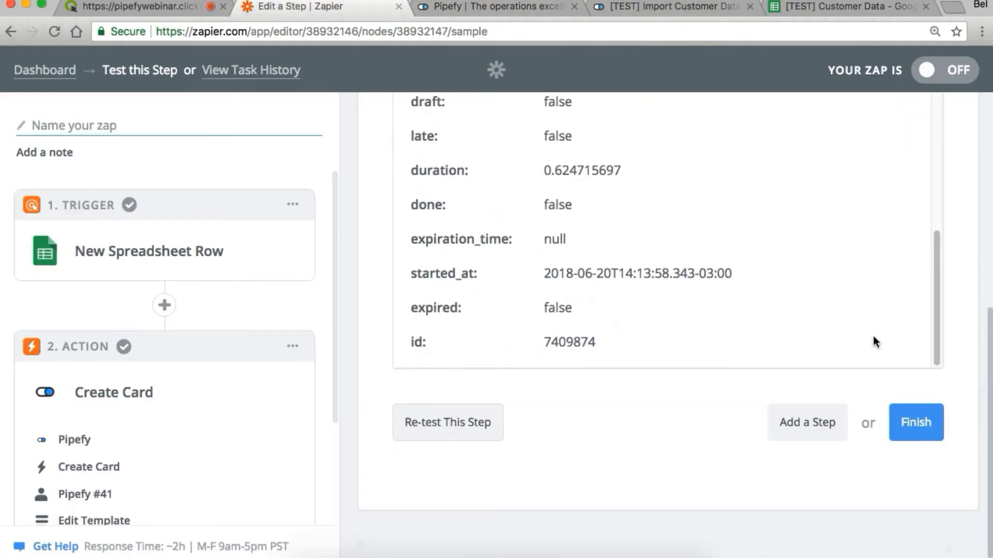
click(917, 423)
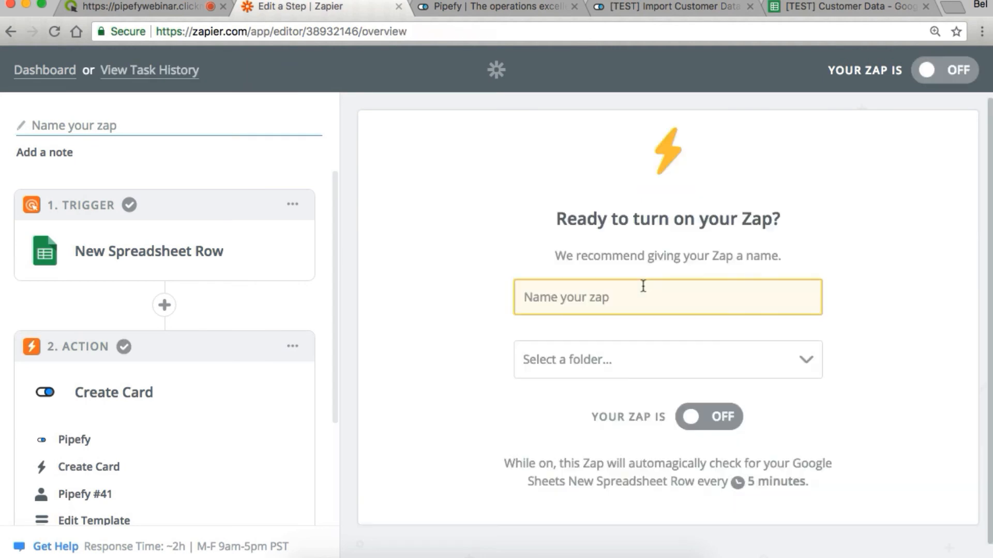
Name the Zap "Google sheets > Pipefy" and turn it on.
text(Google )
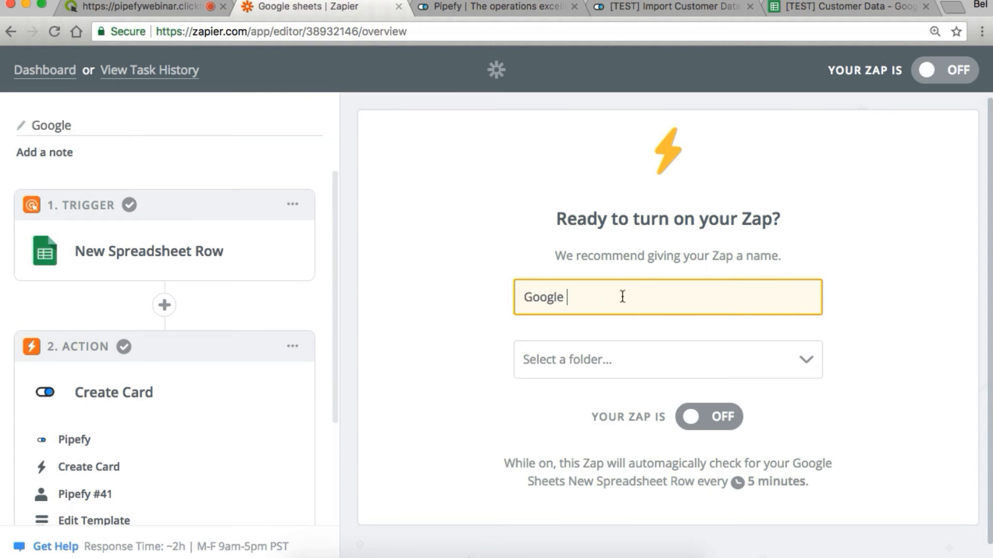
text(sheets > Pipefy)
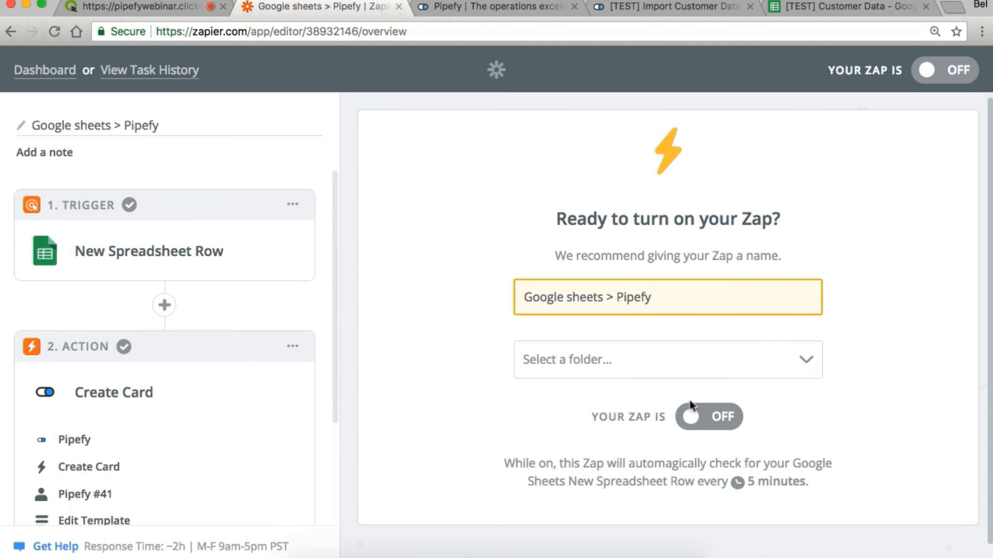
click(704, 420)
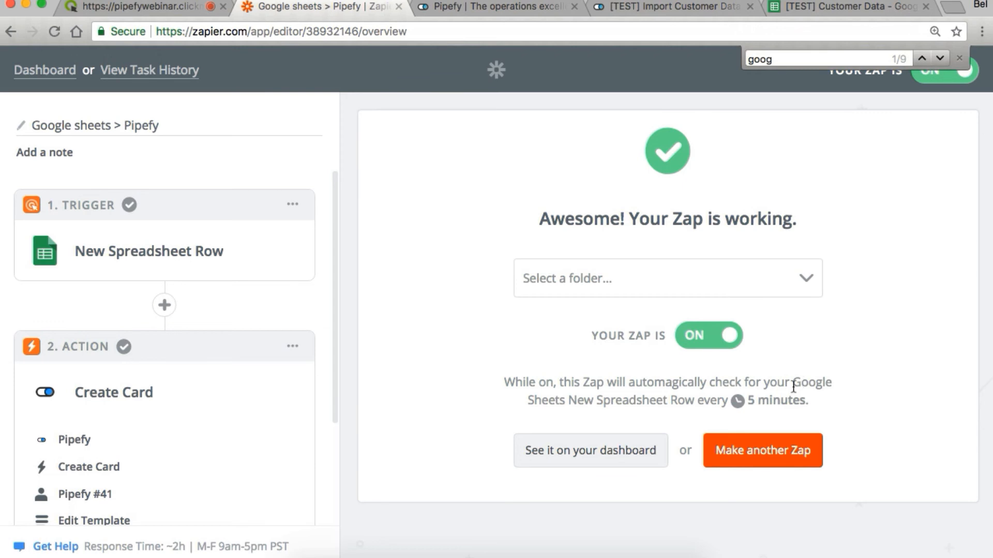
click(958, 58)
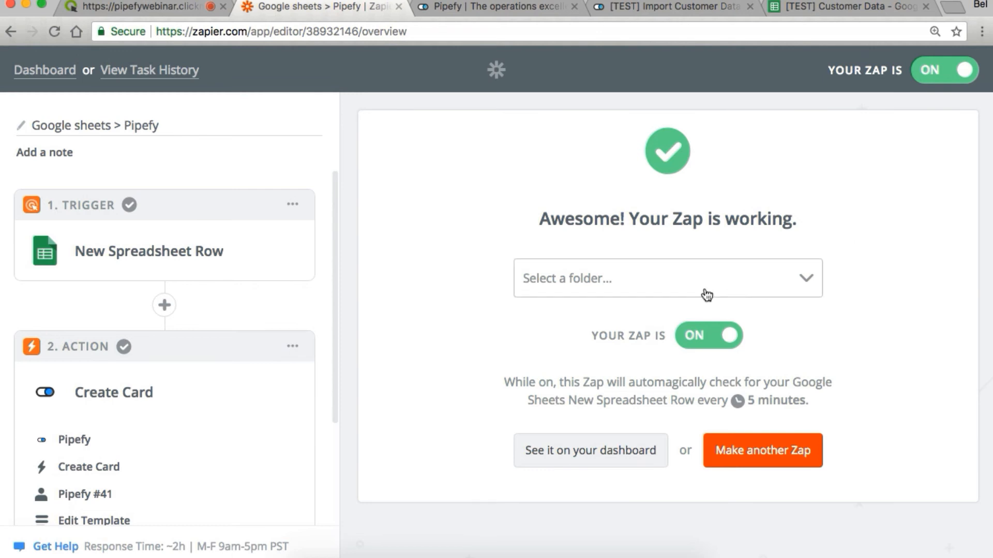
Return to the Zapier dashboard and locate the Google sheets > Pipefy Zap in the list.
click(37, 73)
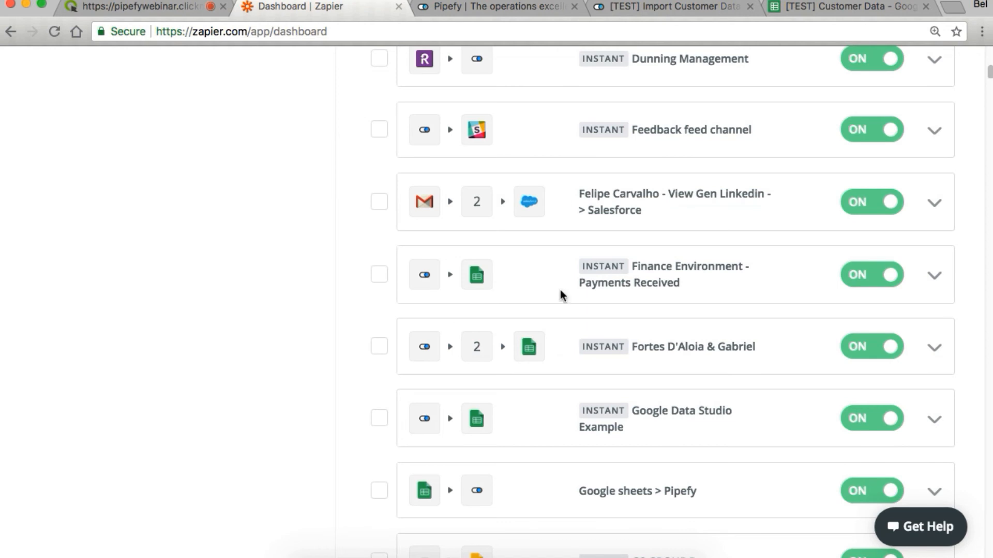
scroll(560, 357, down, 3)
scroll(561, 362, down, 2)
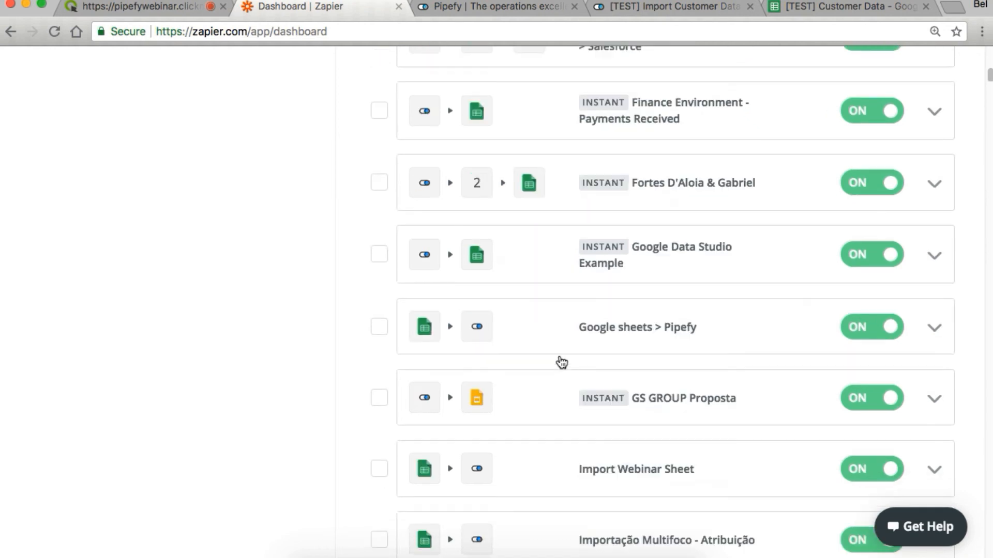
Switch to the [TEST] Customer Data spreadsheet and copy the customer rows in A2:C6 of Sheet2.
click(801, 11)
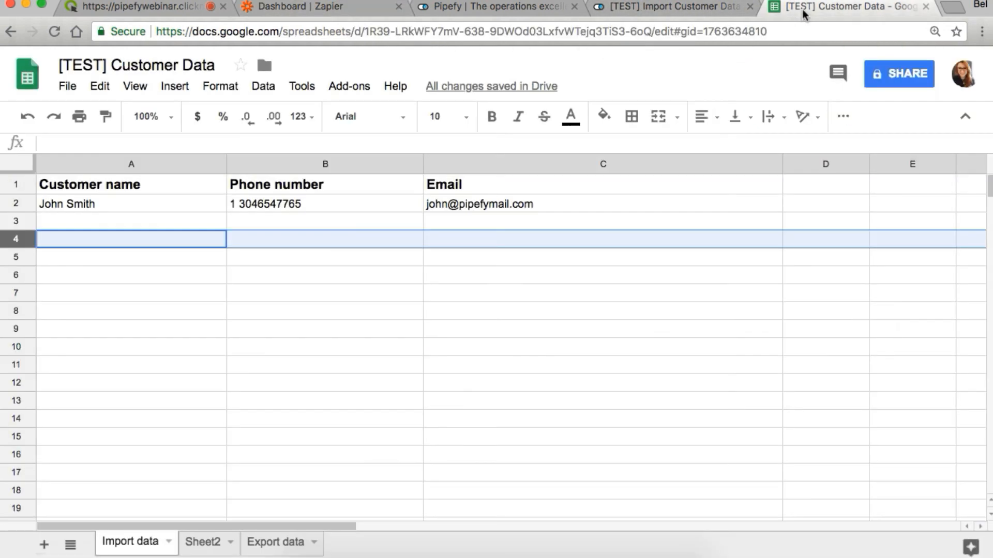
click(204, 543)
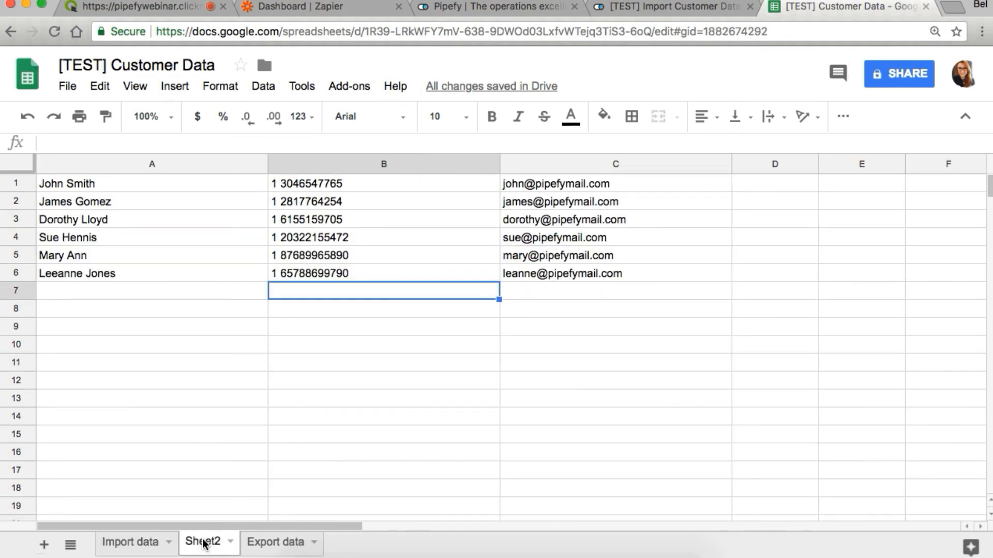
click(83, 206)
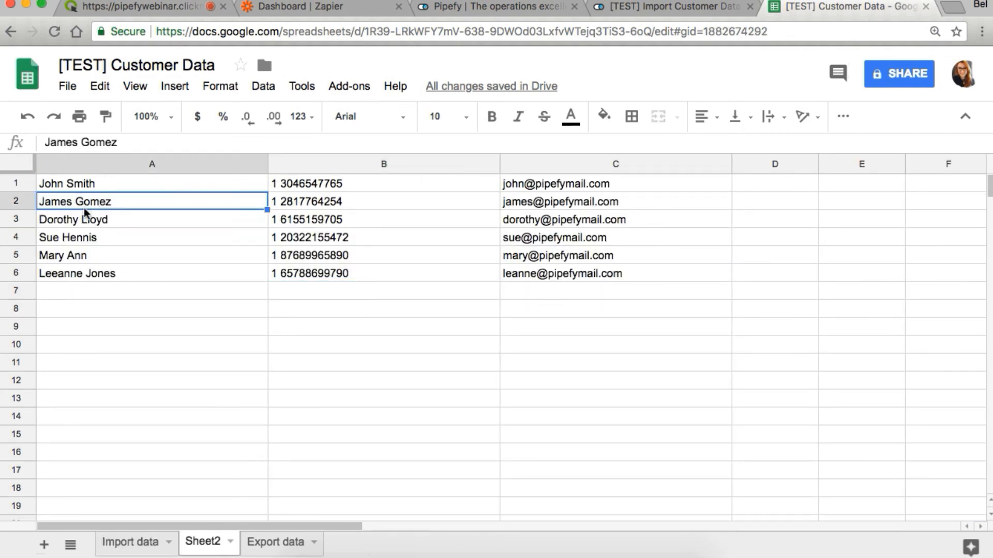
drag(137, 219, 540, 275)
right_click(540, 276)
click(569, 311)
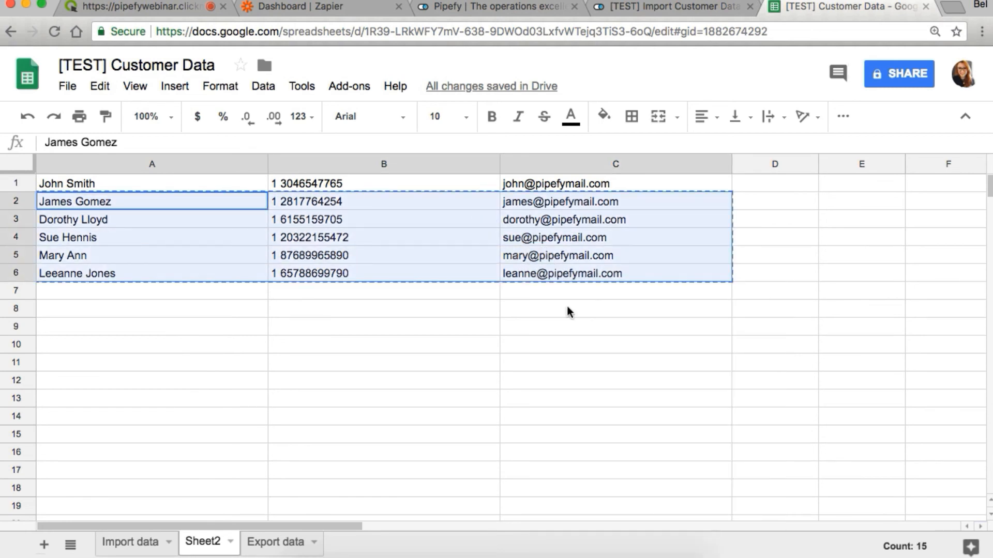
Paste the copied customer rows into the Import data sheet, starting at cell A3.
click(140, 541)
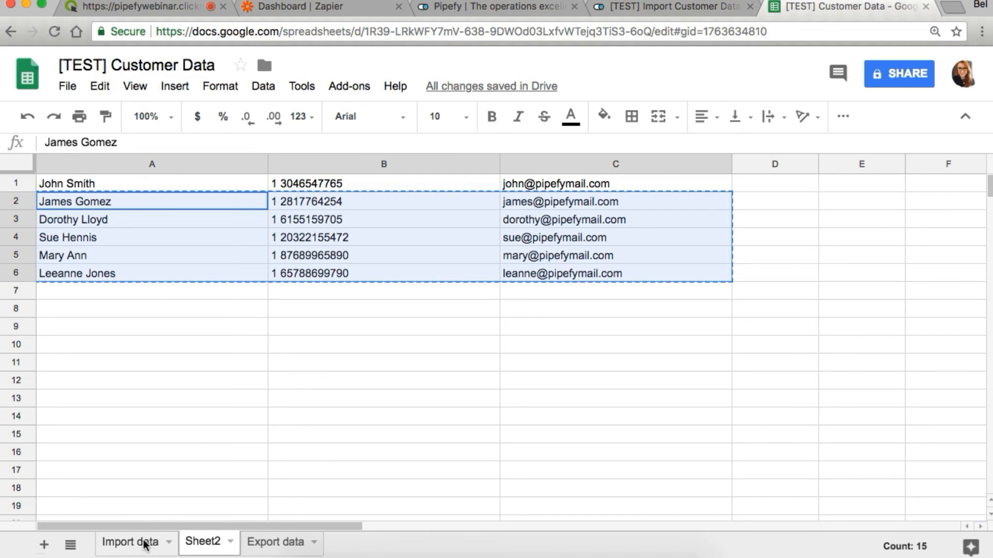
click(62, 227)
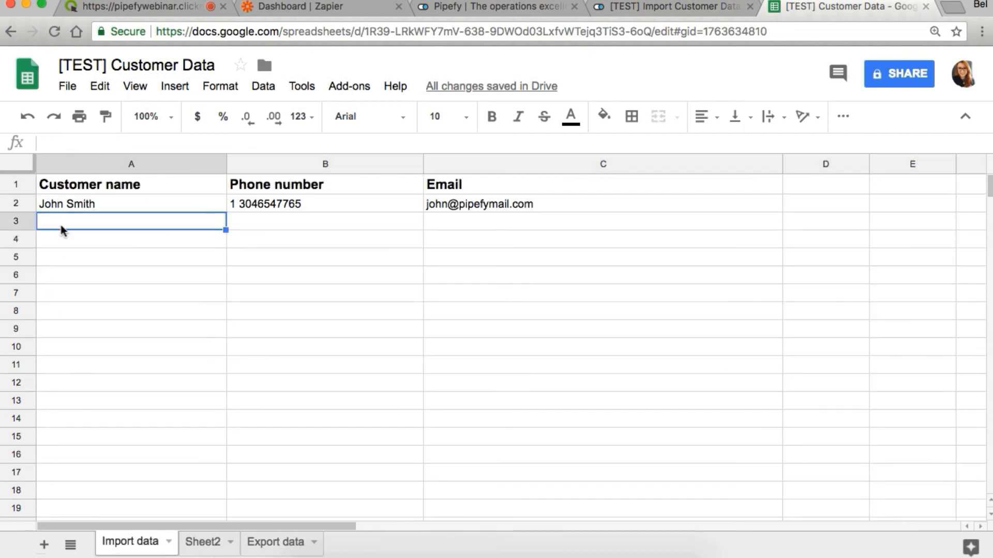
right_click(61, 228)
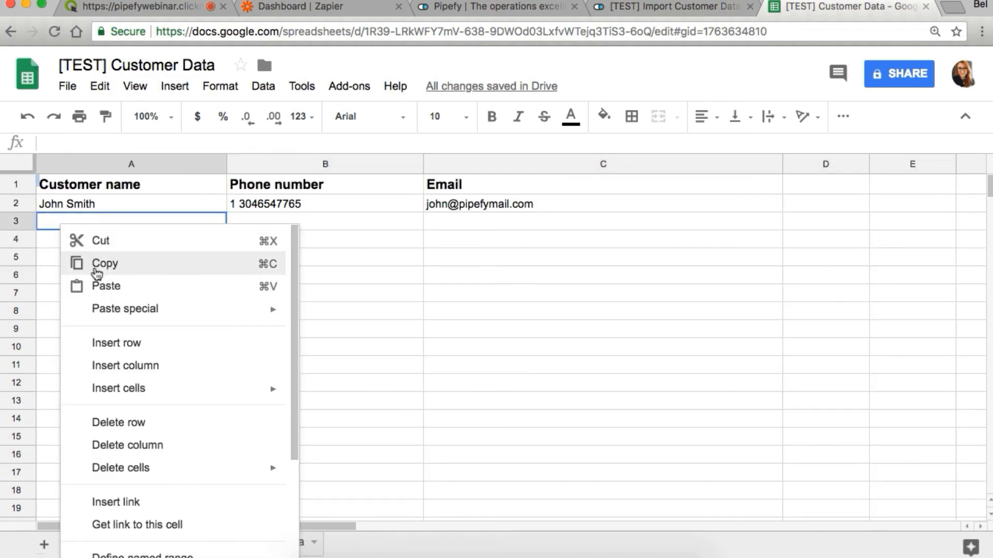
click(106, 287)
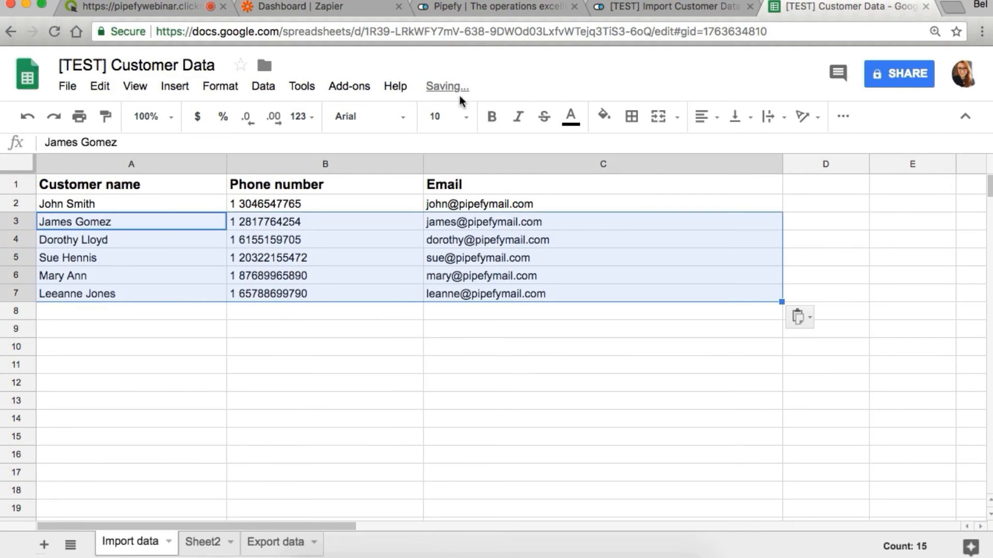
Switch to the Zapier dashboard, run the Google sheets > Pipefy Zap manually, review its run status and close the report.
click(340, 11)
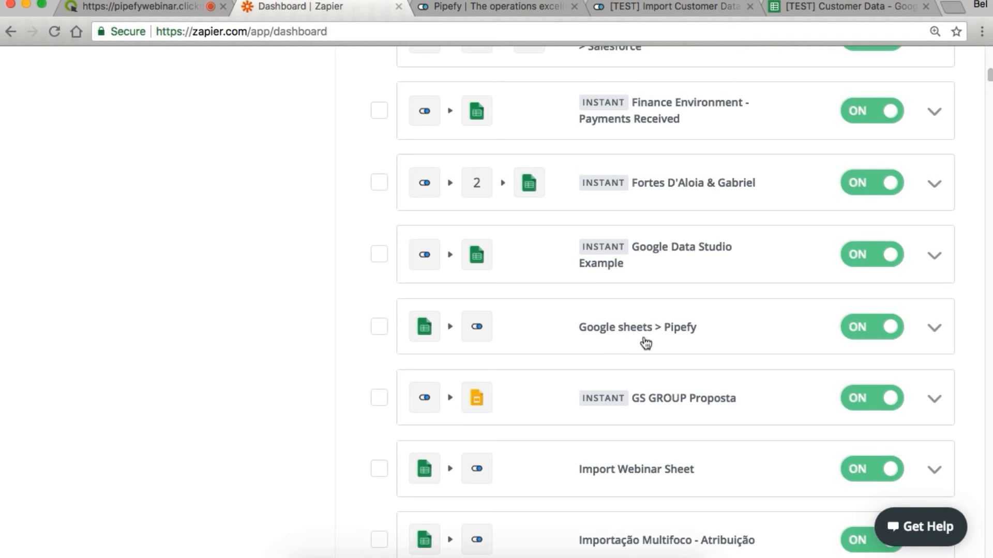
click(935, 333)
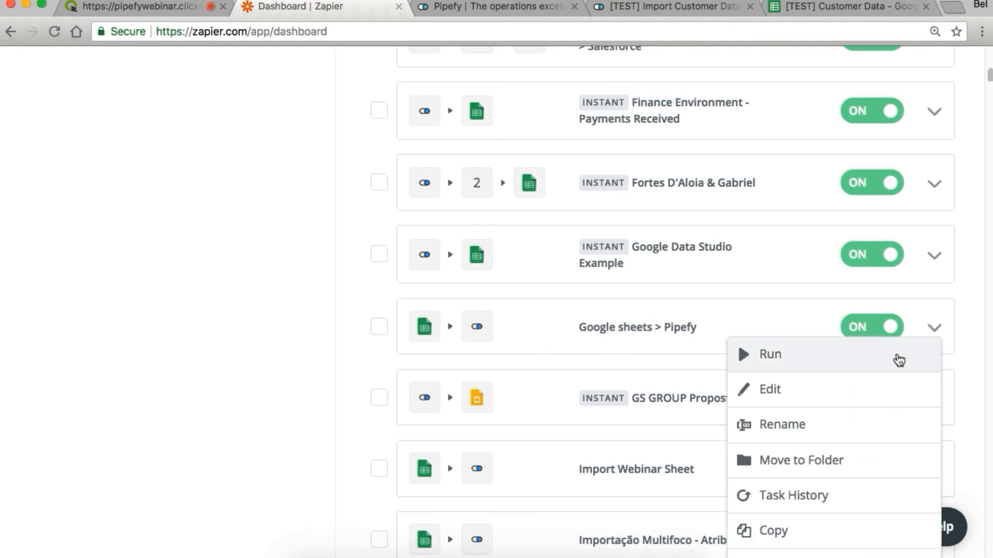
click(898, 360)
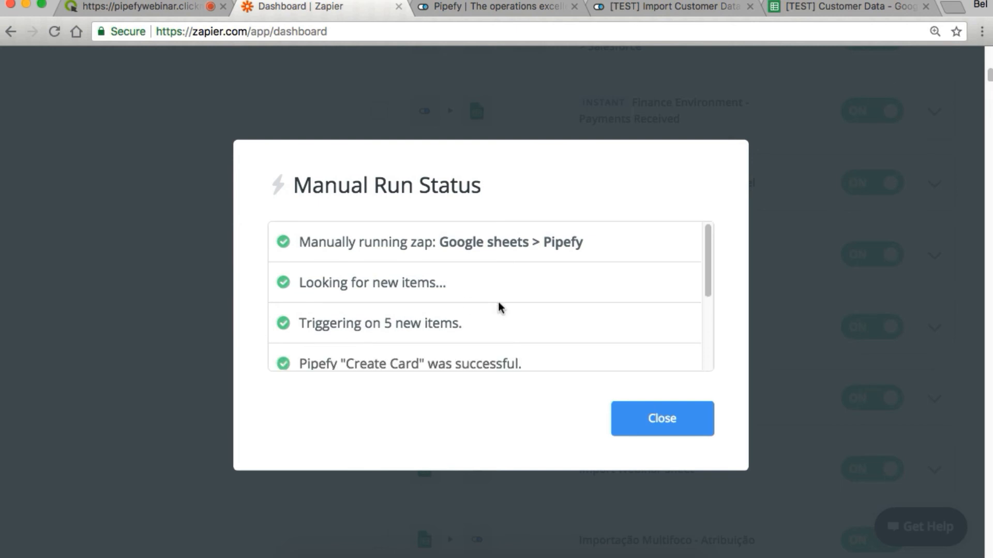
scroll(498, 305, down, 2)
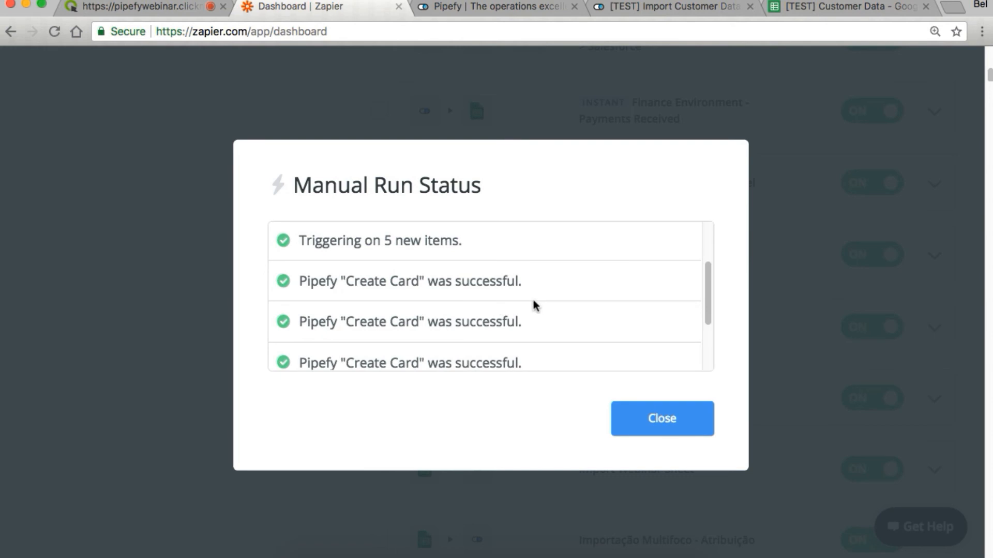
scroll(516, 321, down, 2)
key(Escape)
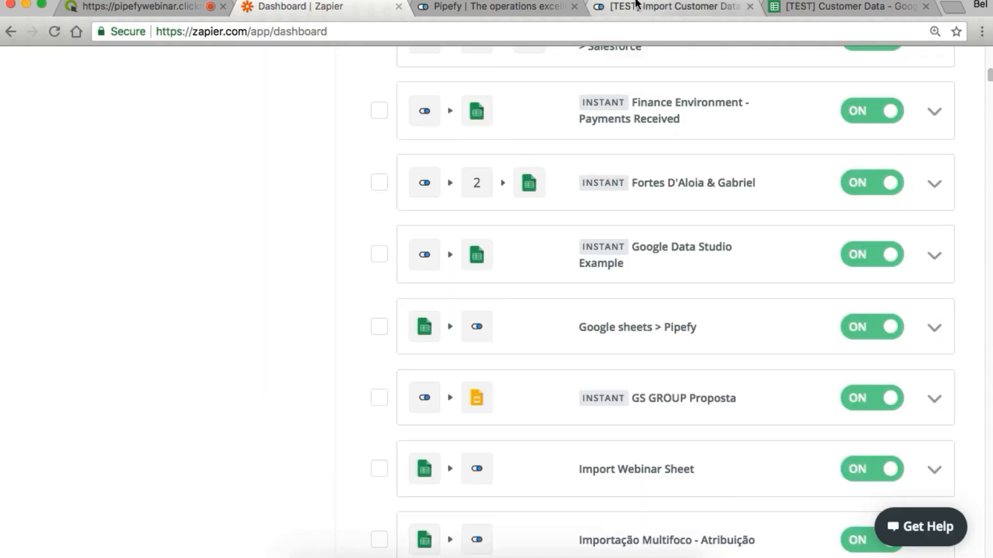
Check the Inbox cards in the [TEST] Import Customer Data pipe in Pipefy, and look again at the Import data sheet rows.
click(642, 7)
scroll(150, 363, down, 5)
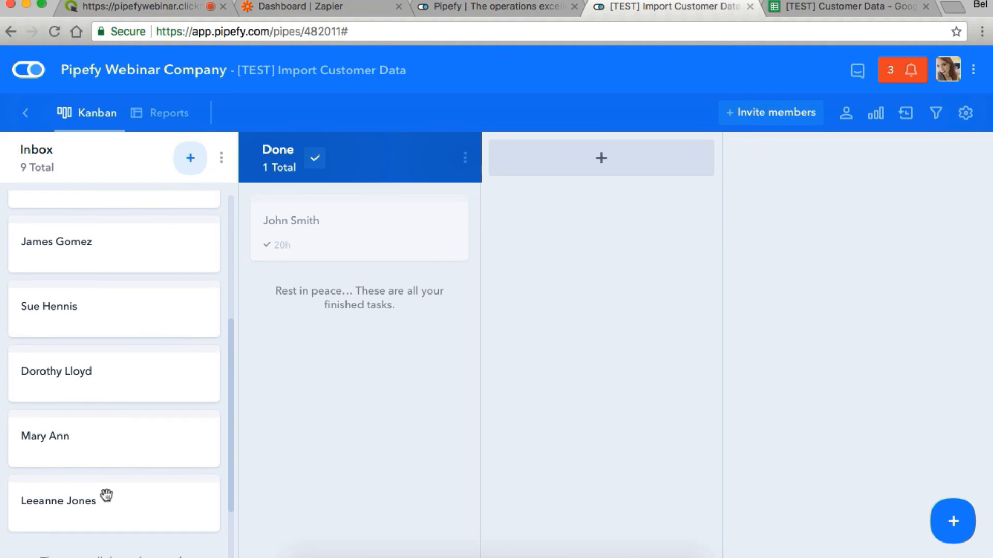
click(332, 6)
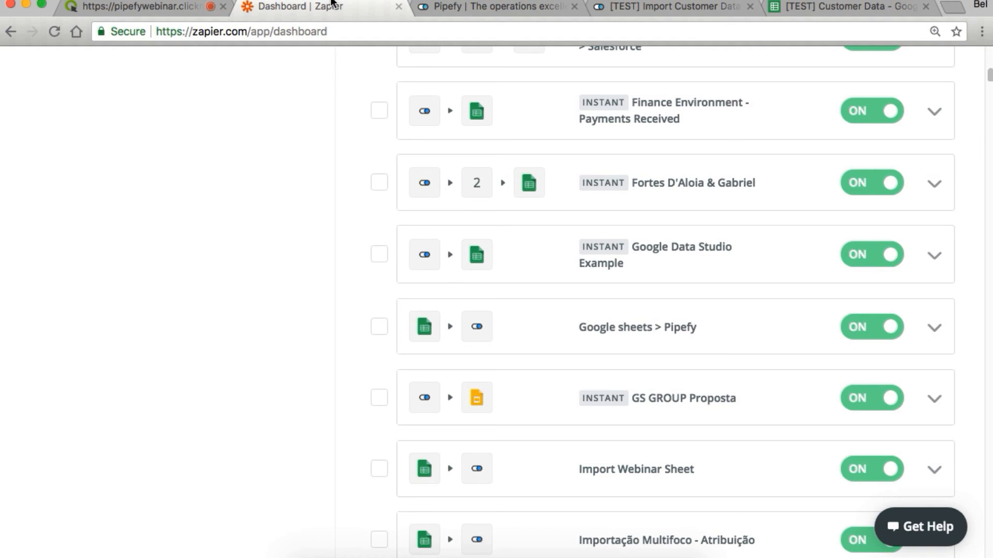
click(838, 7)
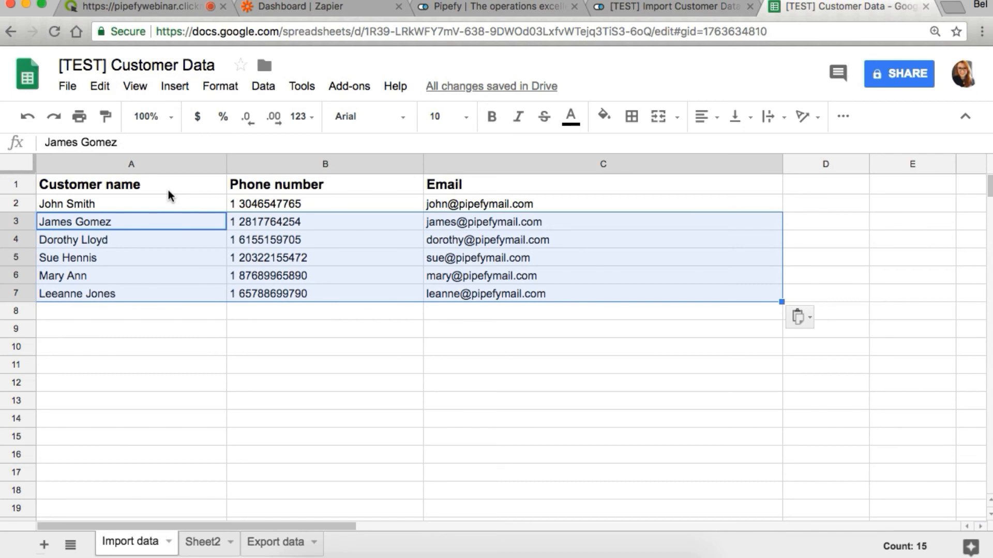
Switch back to Zapier and examine the Task History for the status of the recent Zap runs.
click(258, 7)
scroll(332, 200, up, 15)
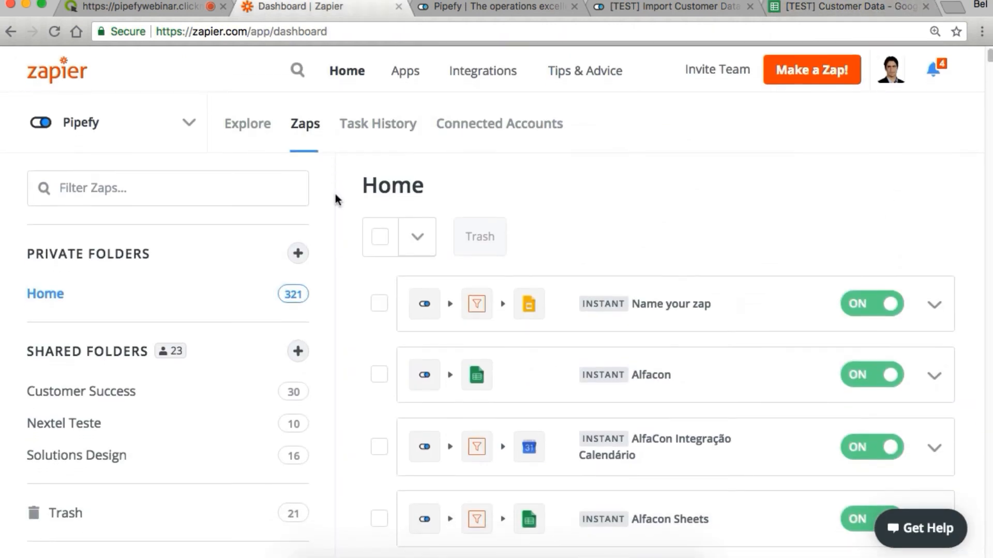
click(370, 127)
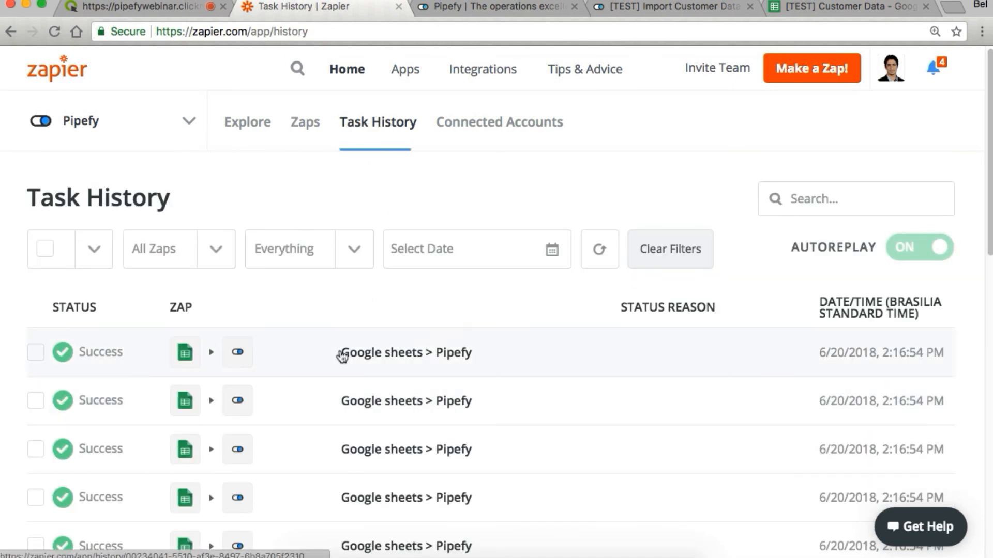
scroll(319, 406, down, 3)
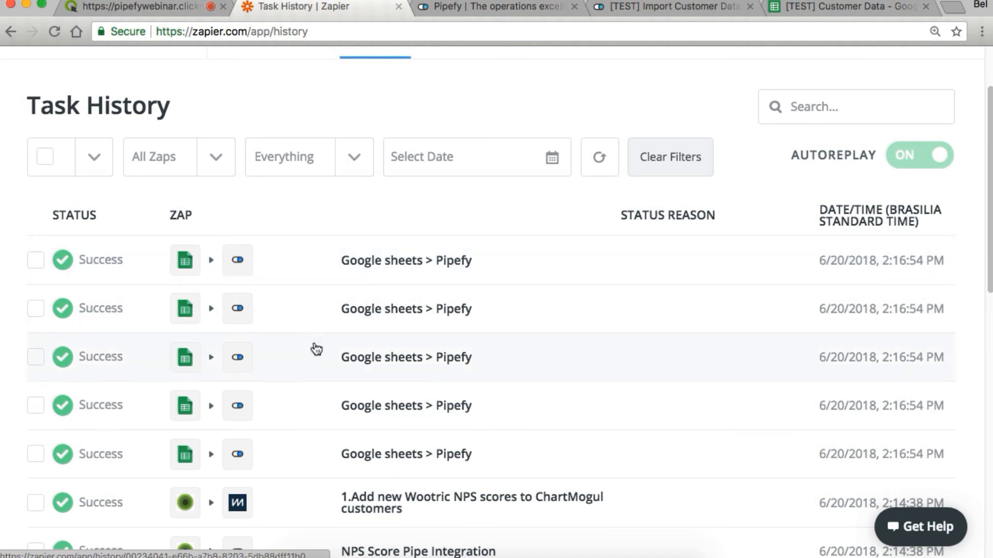
scroll(304, 288, down, 4)
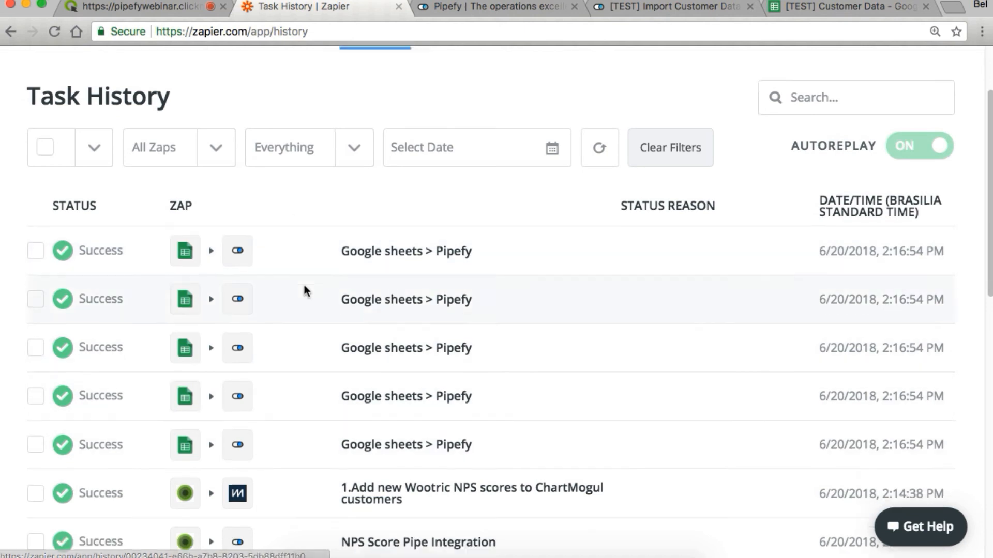
scroll(304, 288, up, 3)
scroll(304, 288, down, 10)
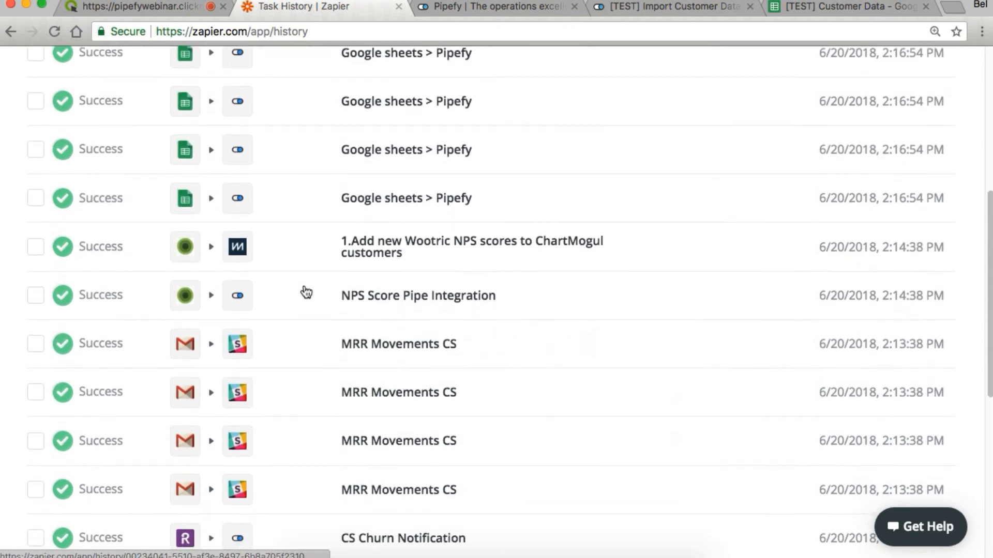
scroll(304, 288, up, 2)
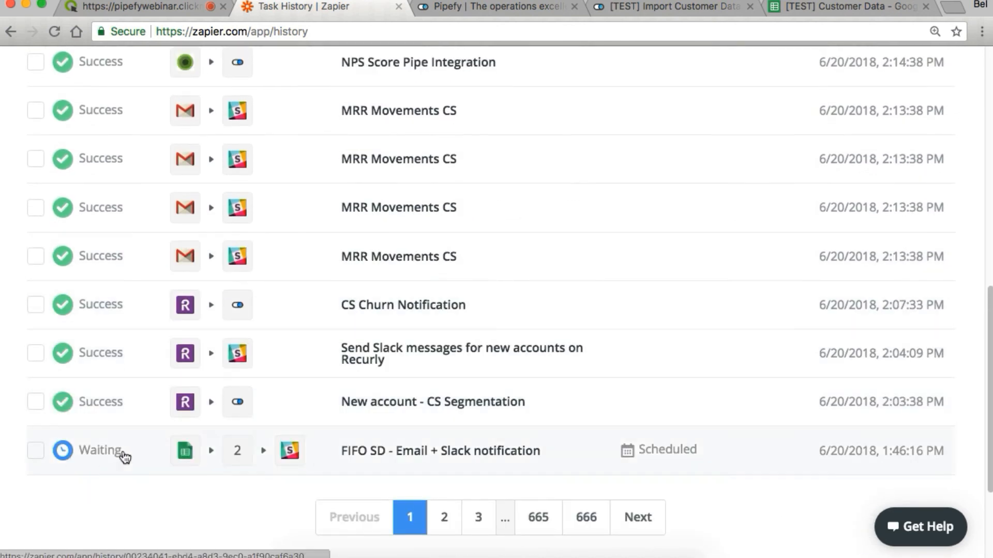
scroll(112, 443, up, 5)
scroll(111, 443, up, 5)
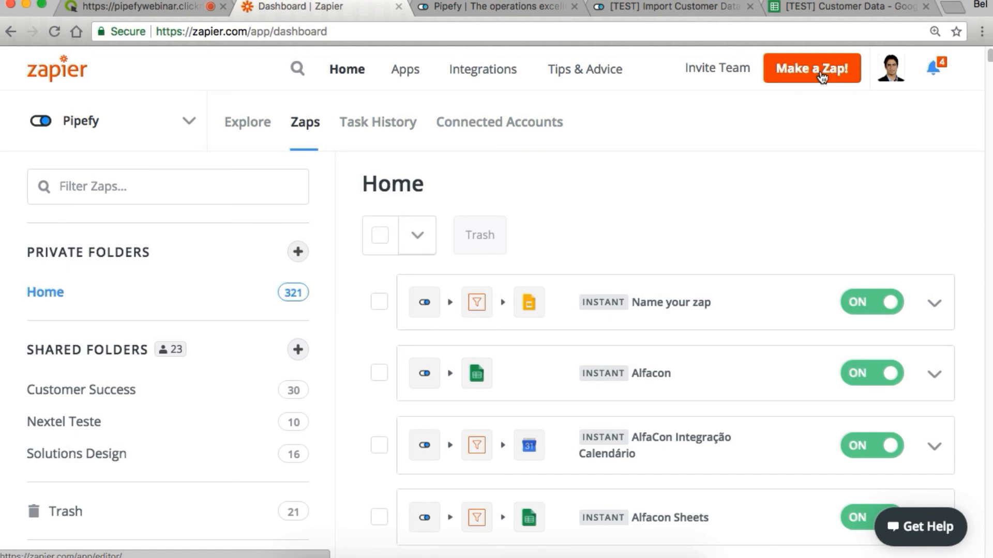
Create a new Zap with Pipefy as the trigger app and select Card Done as its trigger.
click(822, 77)
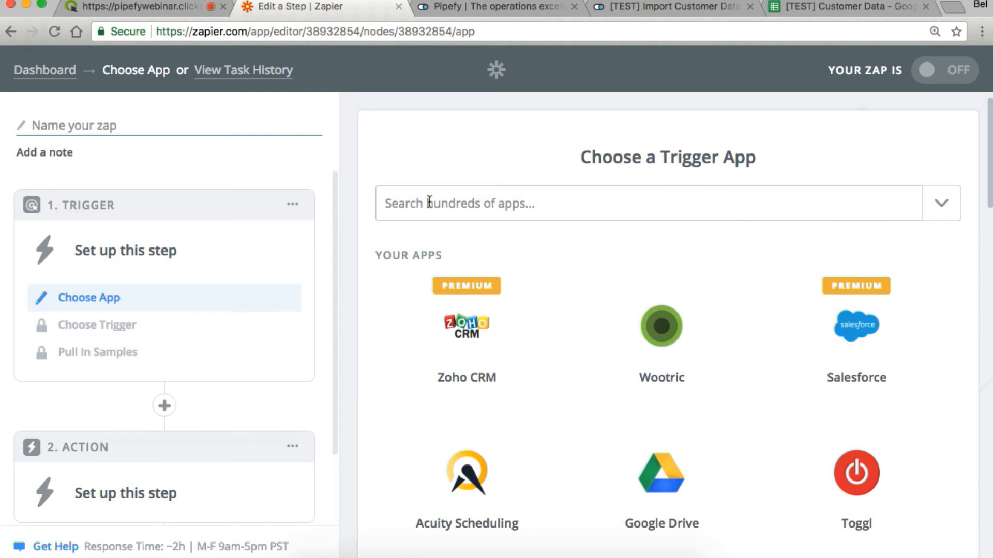
text(pipef)
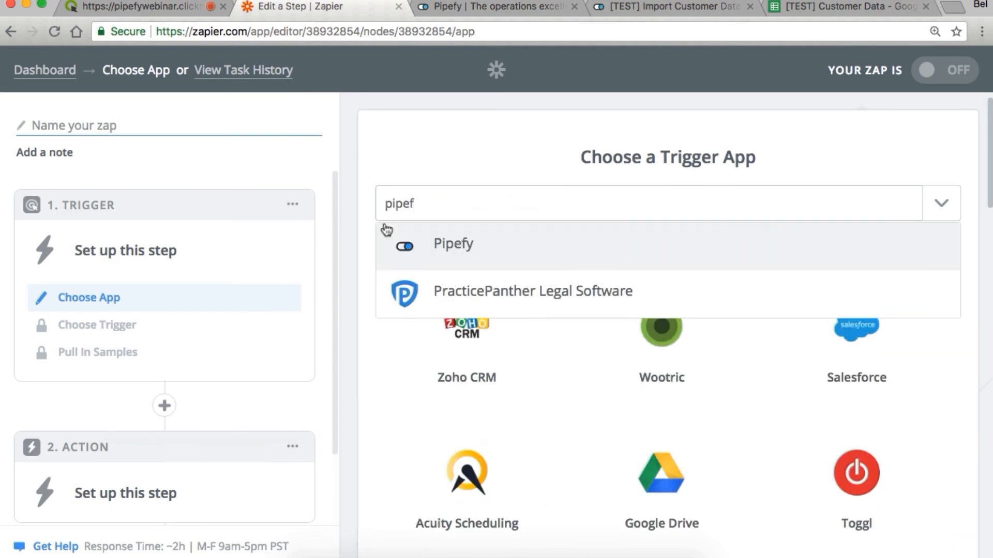
click(430, 253)
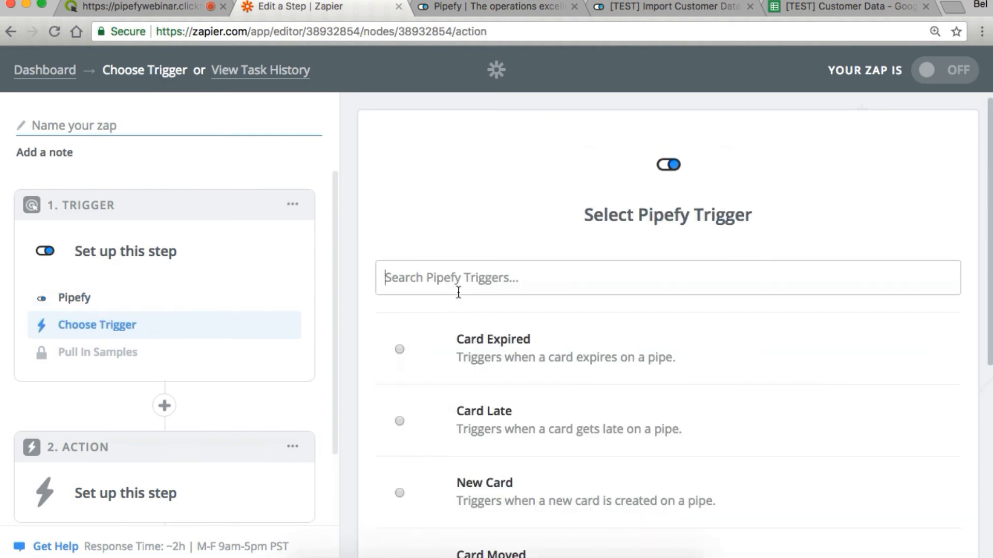
scroll(435, 365, down, 5)
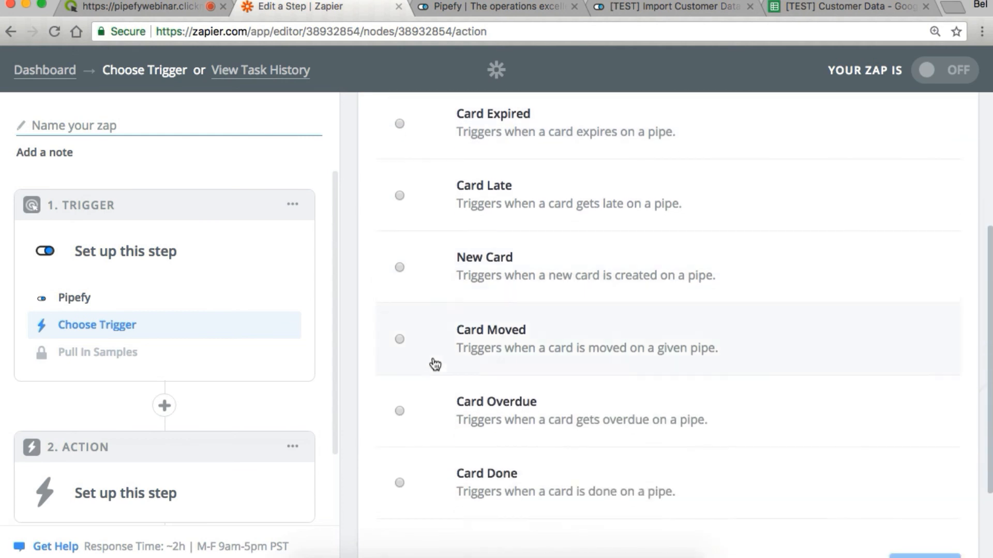
click(400, 483)
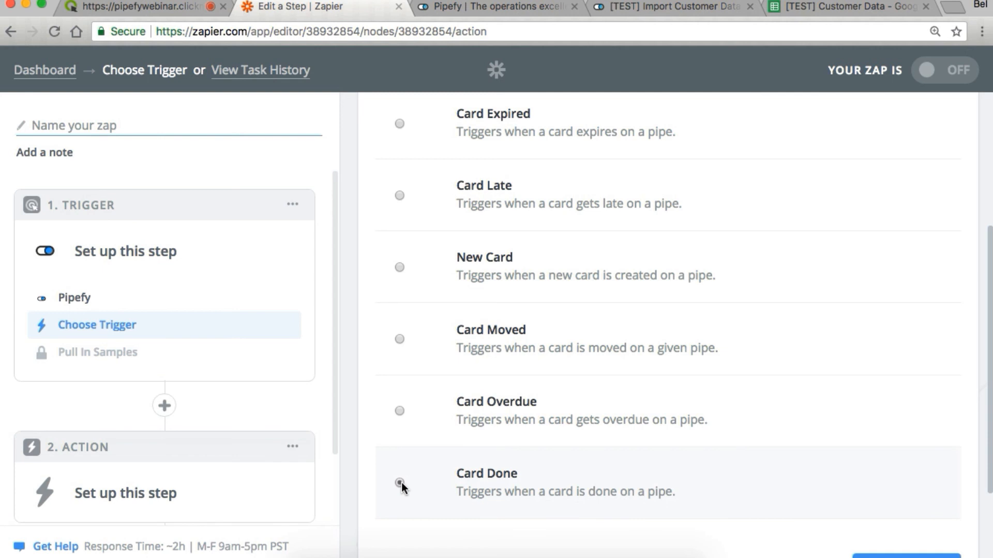
click(399, 482)
mouse_move(165, 408)
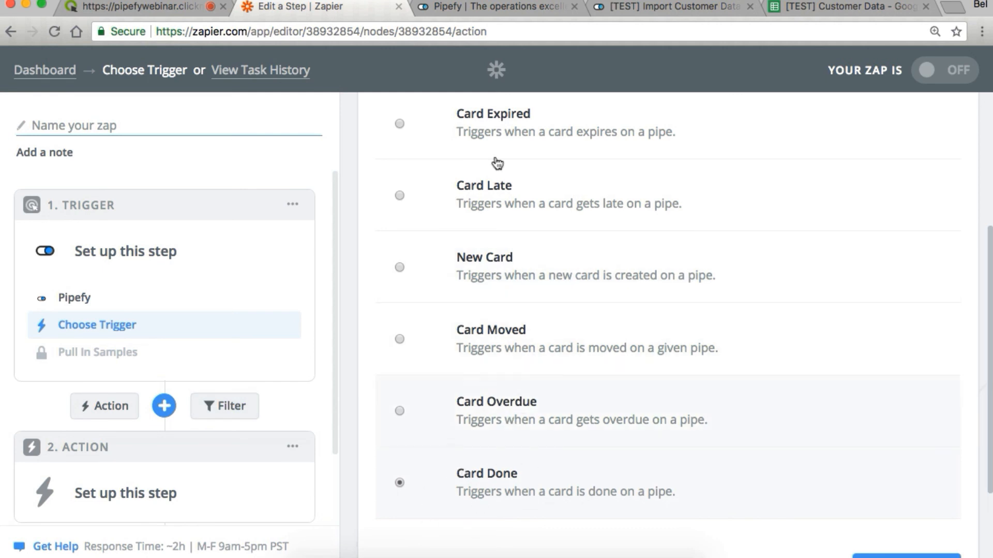
Check the Done phase of the [TEST] Import Customer Data pipe in Pipefy, return to Zapier and save the Card Done trigger.
click(627, 7)
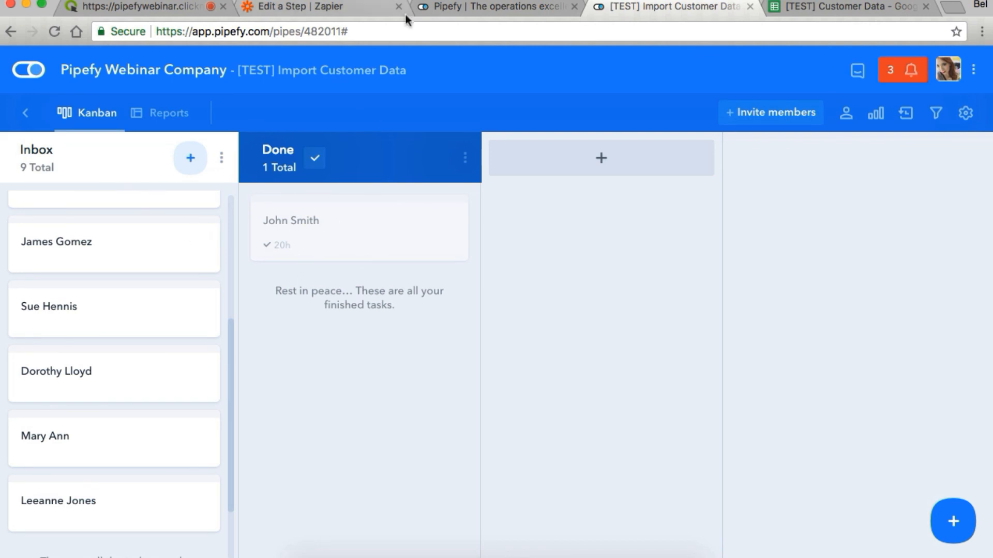
click(336, 8)
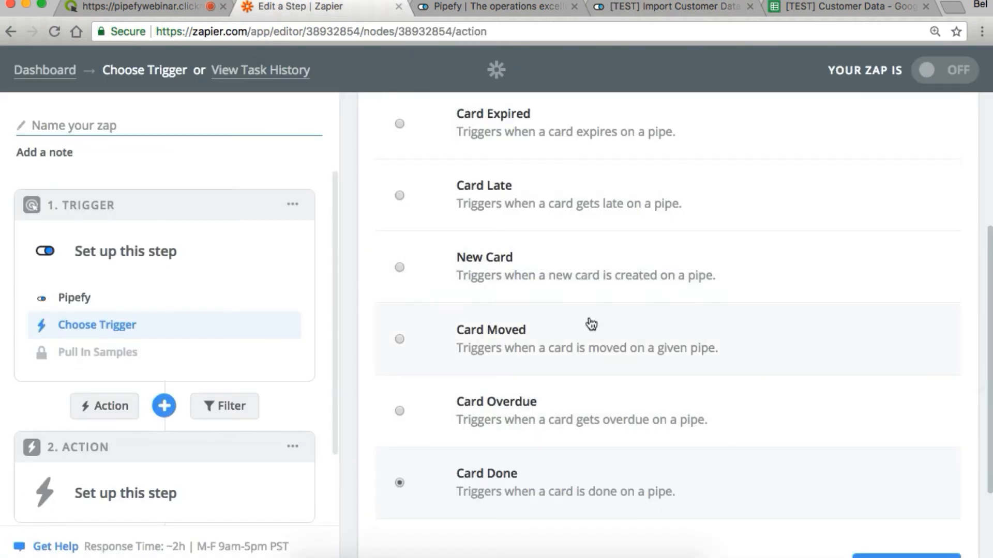
scroll(620, 327, down, 2)
click(885, 488)
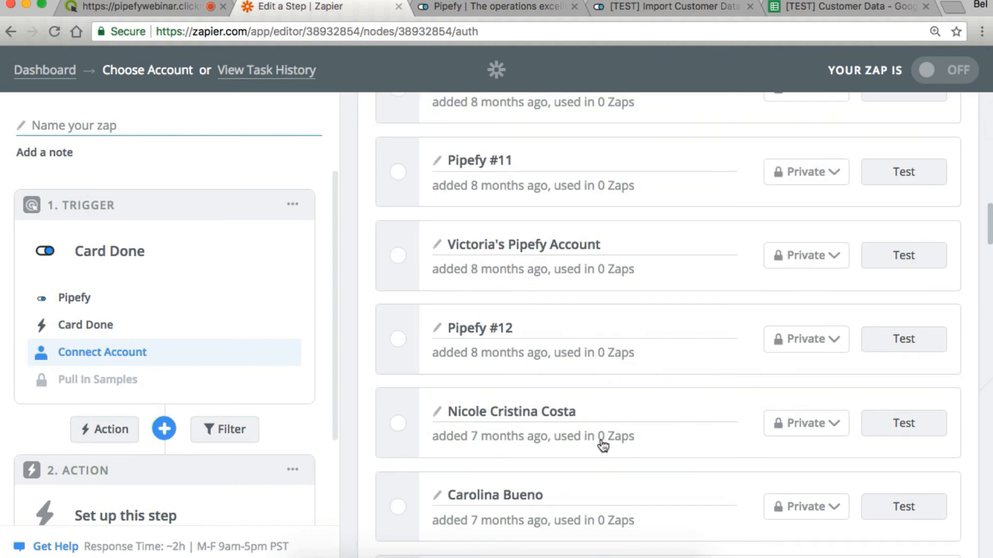
Select Pipefy #41 as the connected account for the Card Done trigger and save the choice.
scroll(601, 437, down, 10)
scroll(633, 442, down, 10)
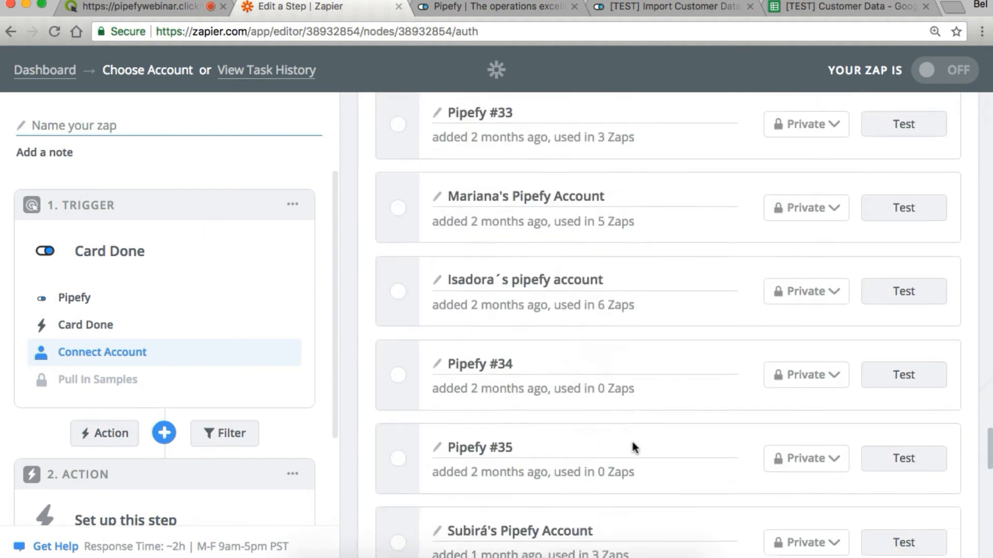
scroll(633, 447, down, 10)
click(647, 290)
click(891, 471)
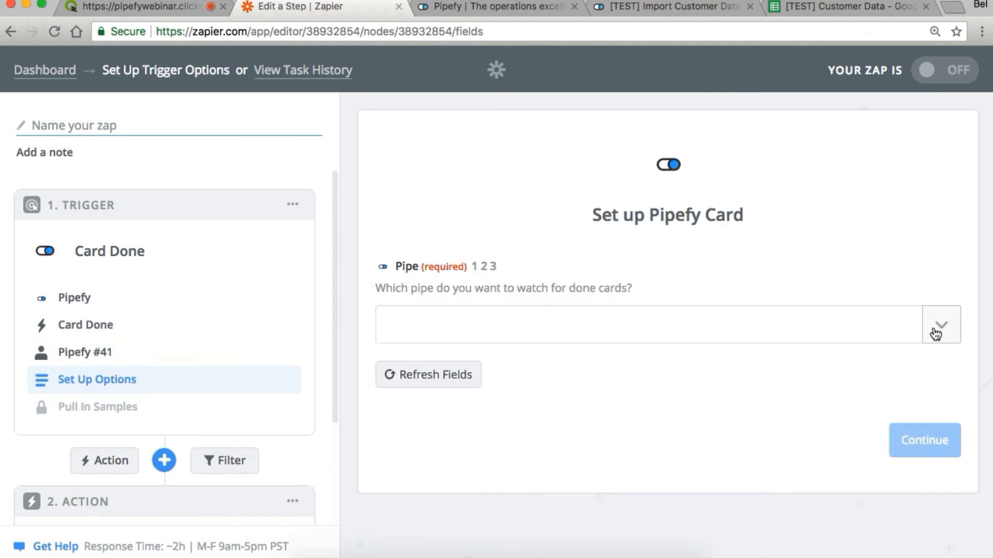
Set the trigger to watch the Pipefy Webinar Company - [TEST] Import Customer Data pipe and fetch a sample card.
click(937, 334)
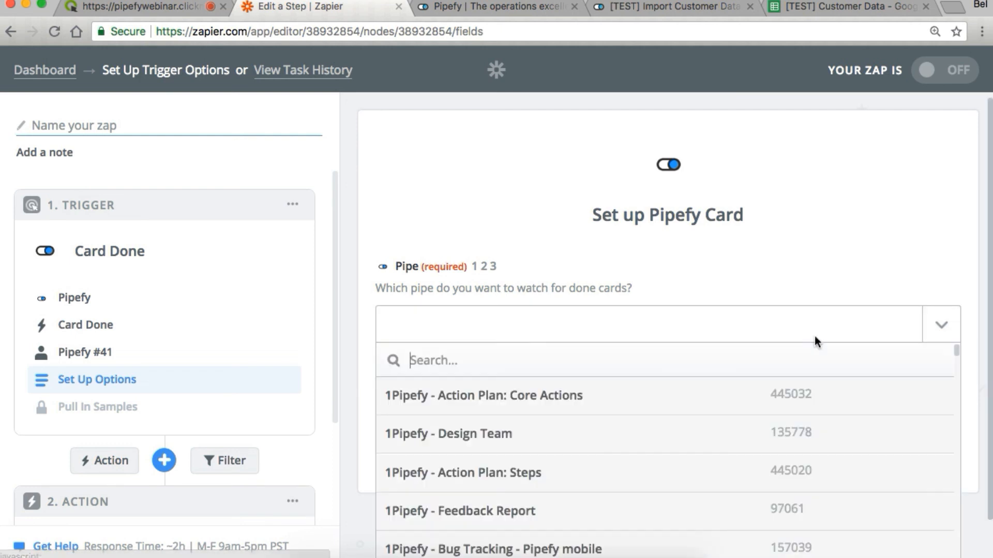
text(import)
click(657, 441)
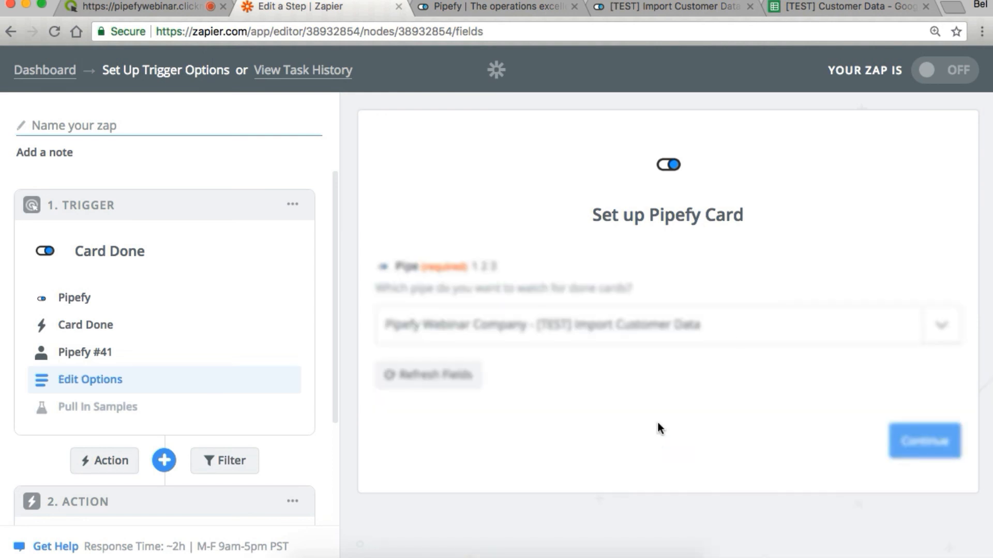
click(933, 440)
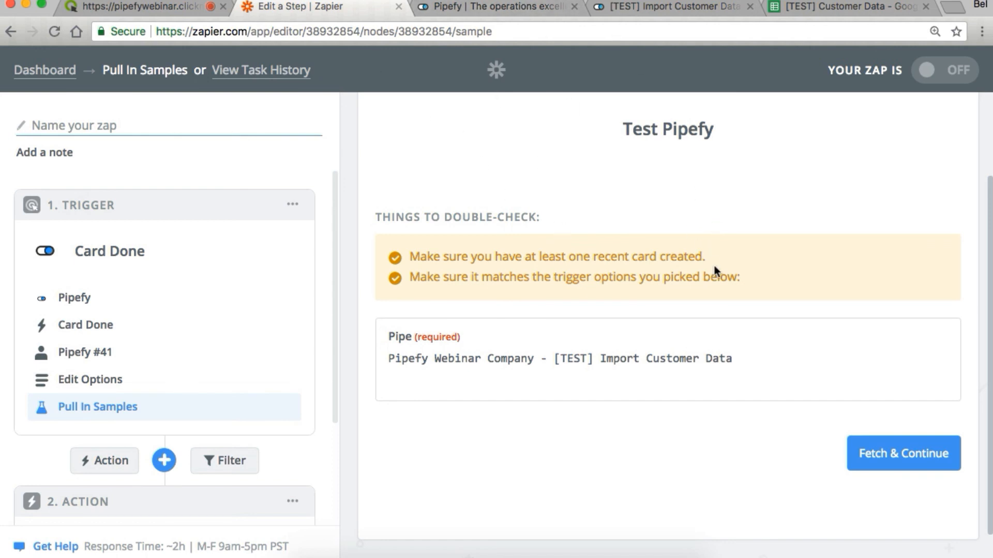
click(901, 459)
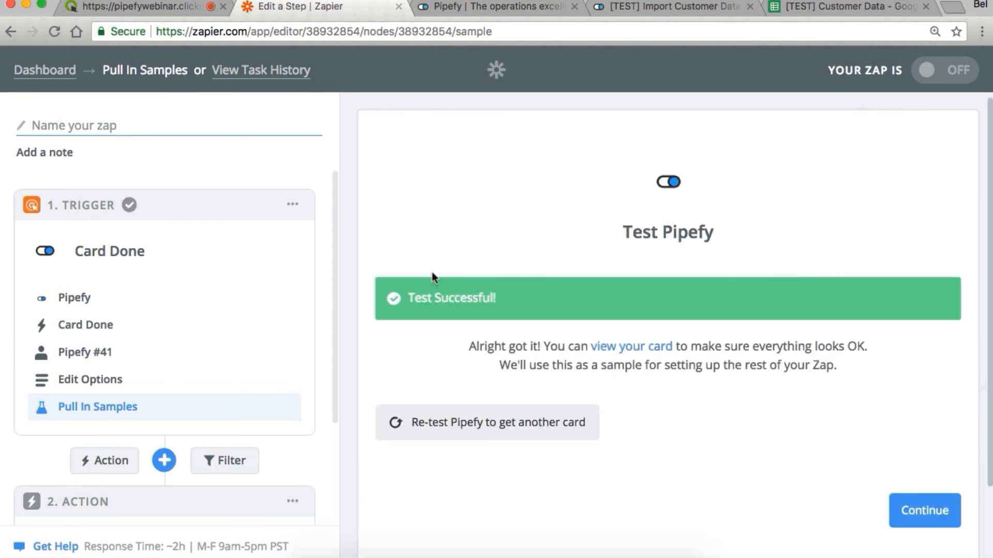
click(900, 517)
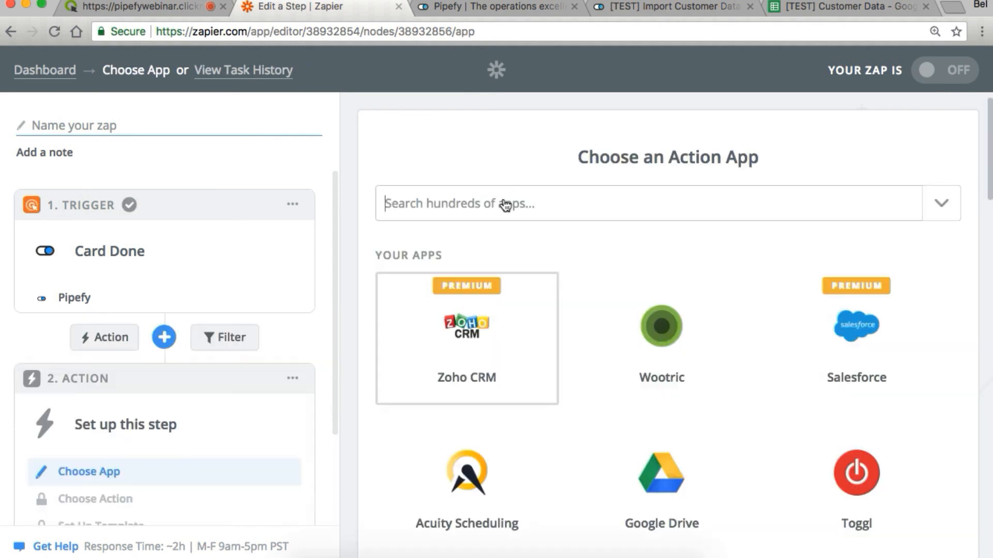
Choose Google Sheets as the action app and save Create Spreadsheet Row as its action.
click(465, 207)
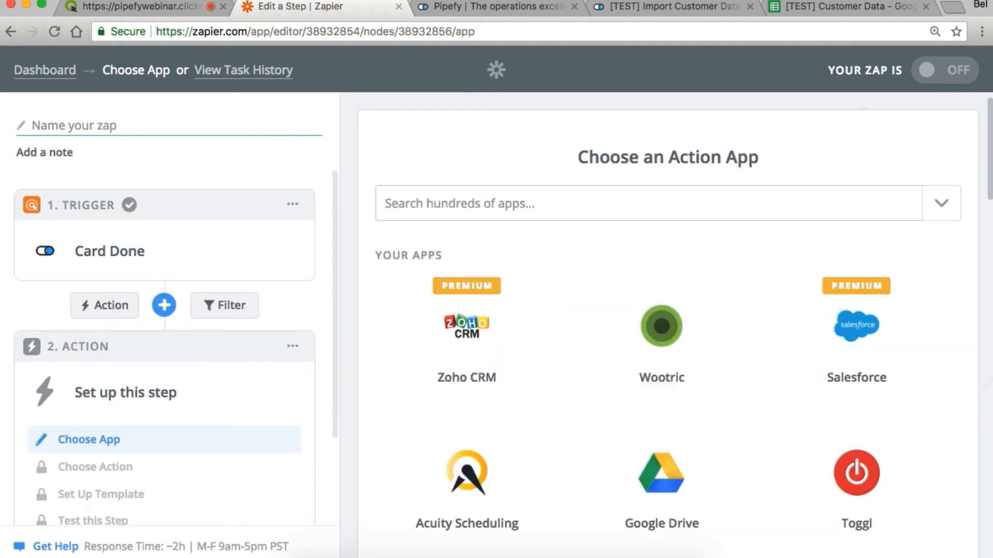
text(g)
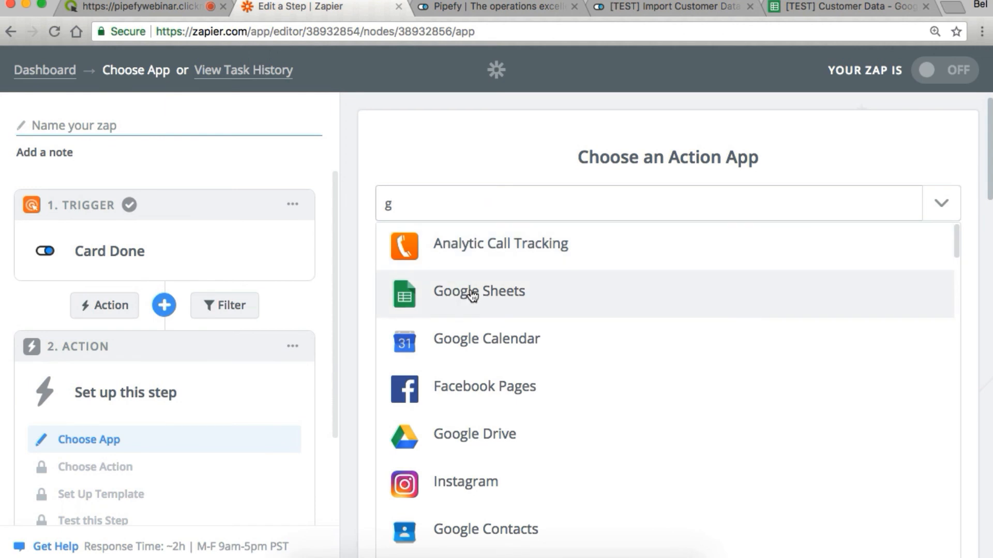
click(465, 291)
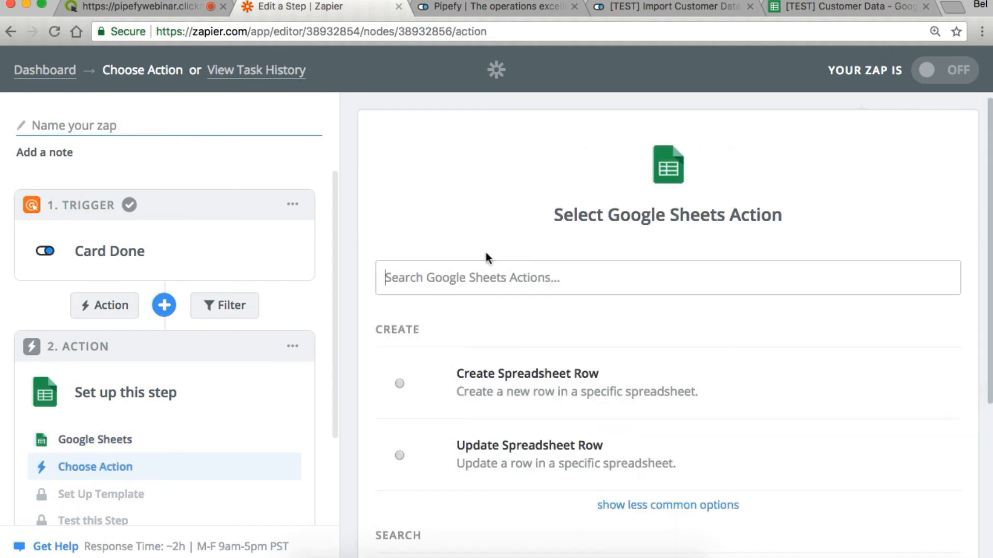
click(399, 384)
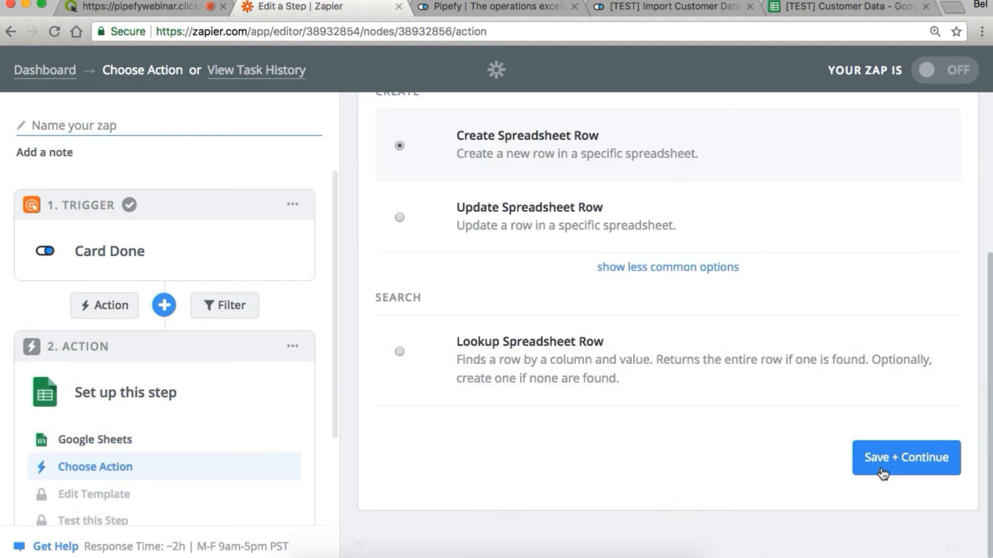
click(881, 469)
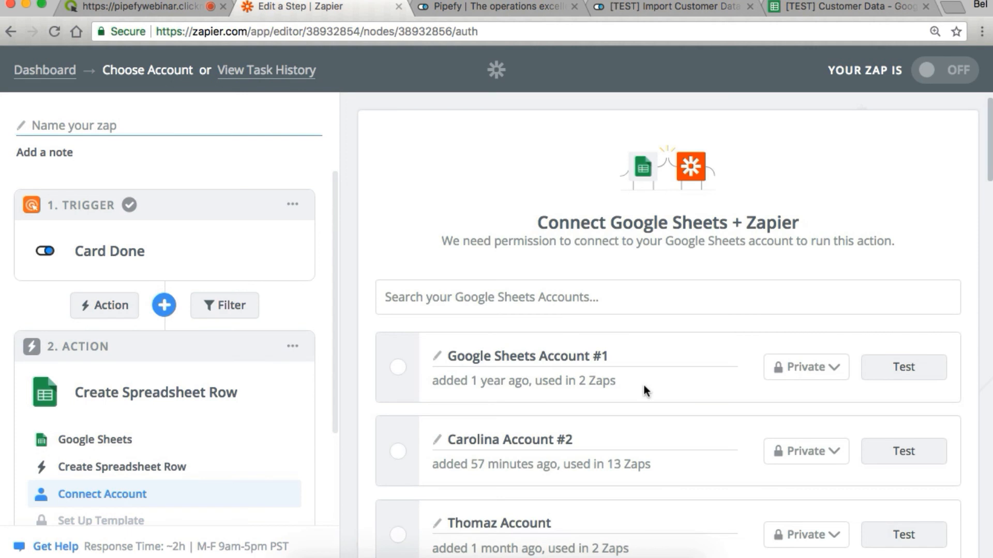
Select the last listed Google Sheets account for the action and save the choice.
scroll(644, 387, down, 20)
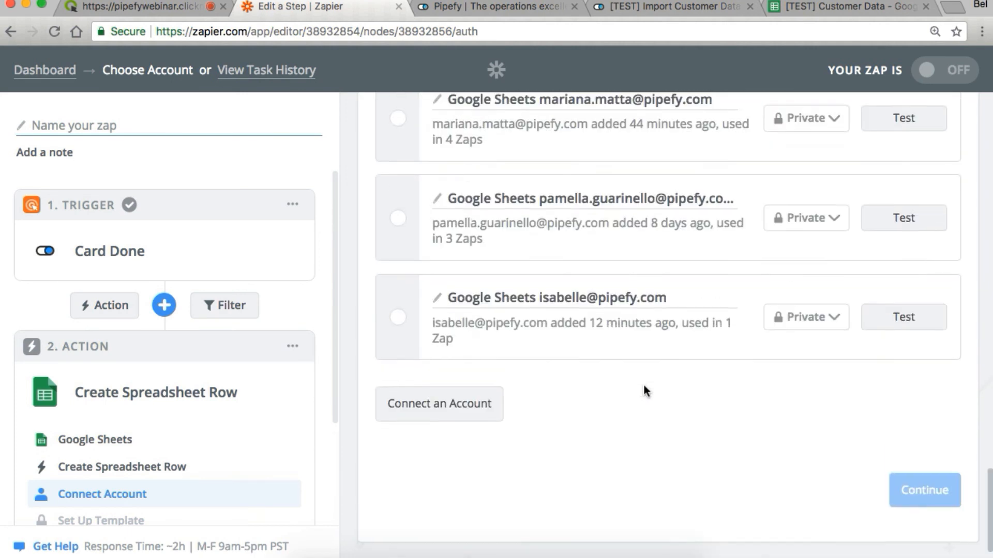
click(404, 318)
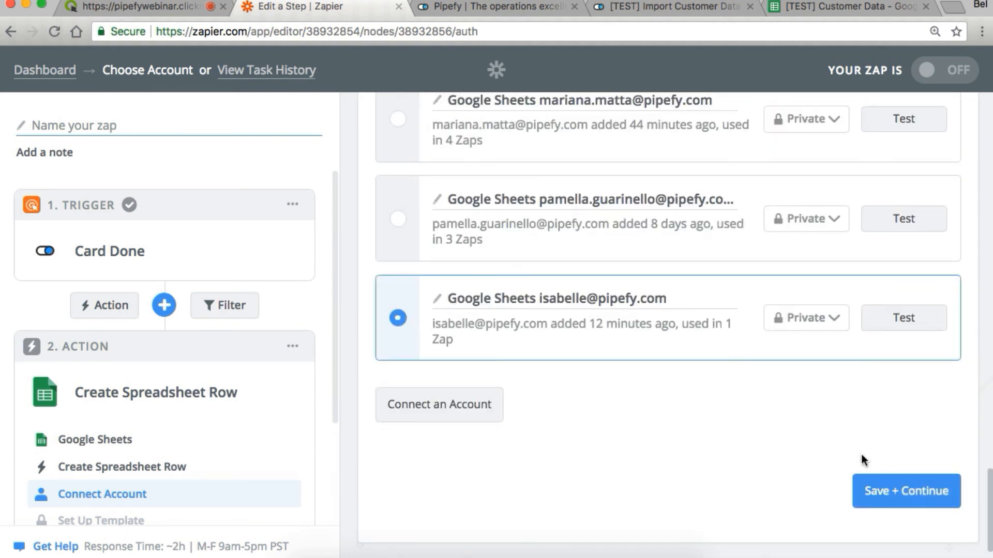
click(891, 500)
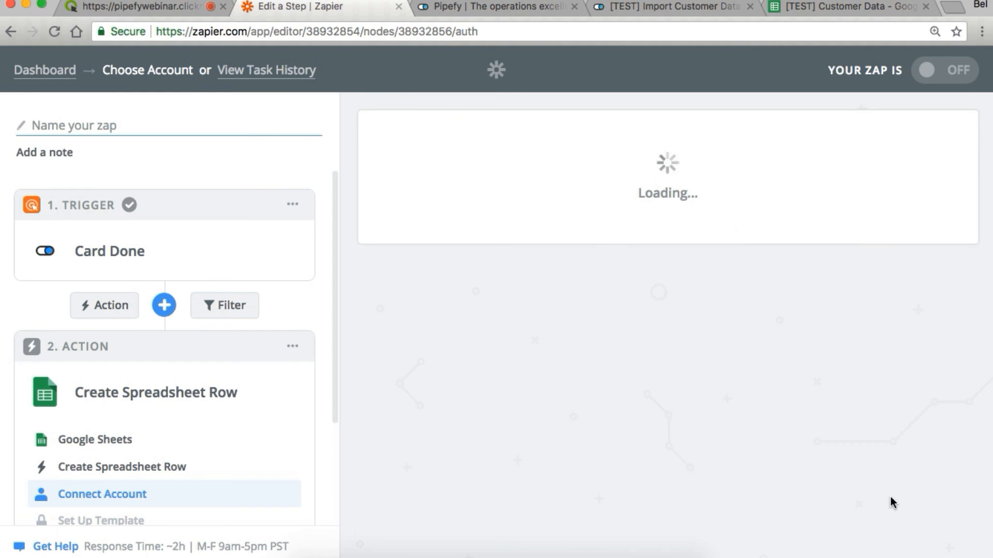
Set the action's spreadsheet to [TEST] Customer Data and its worksheet to Export data.
click(942, 396)
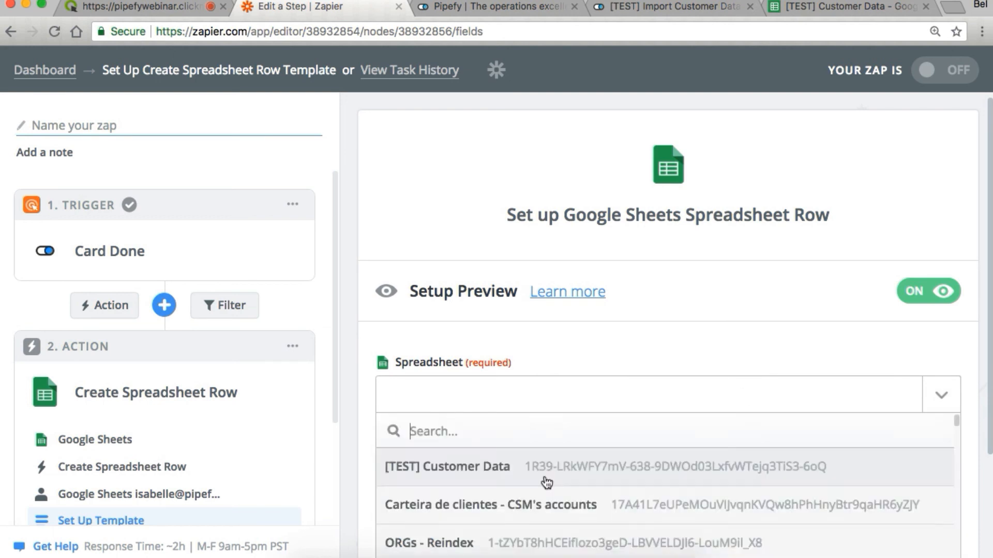
click(547, 480)
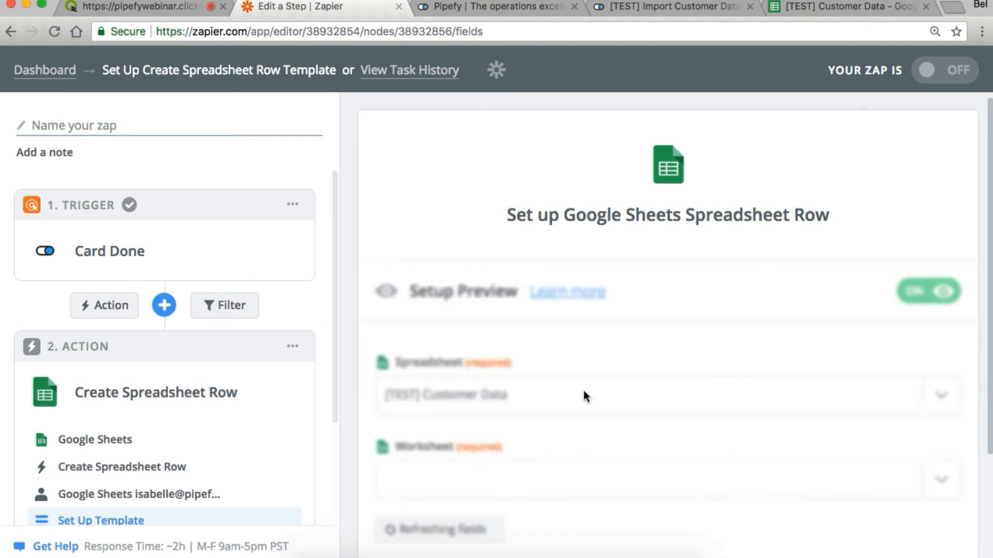
click(936, 482)
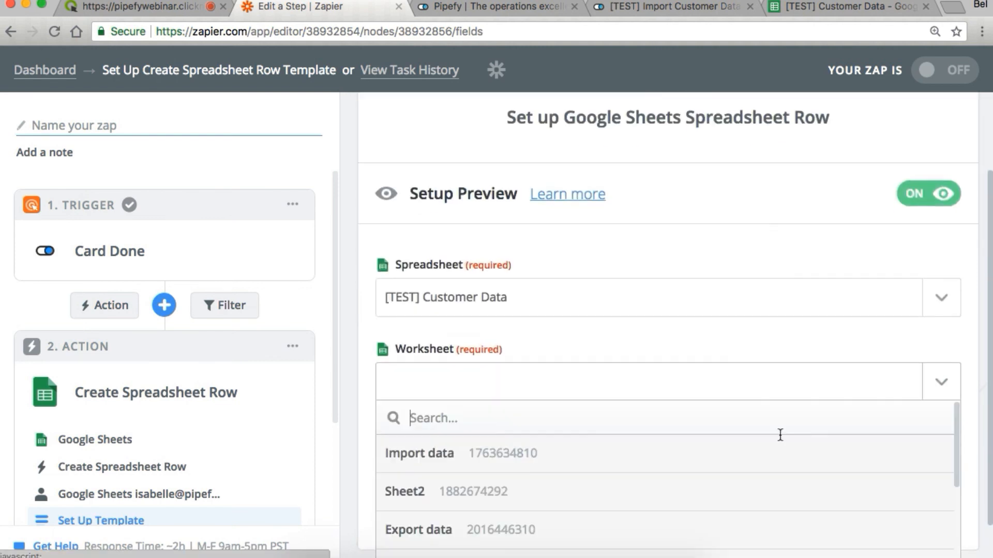
click(650, 536)
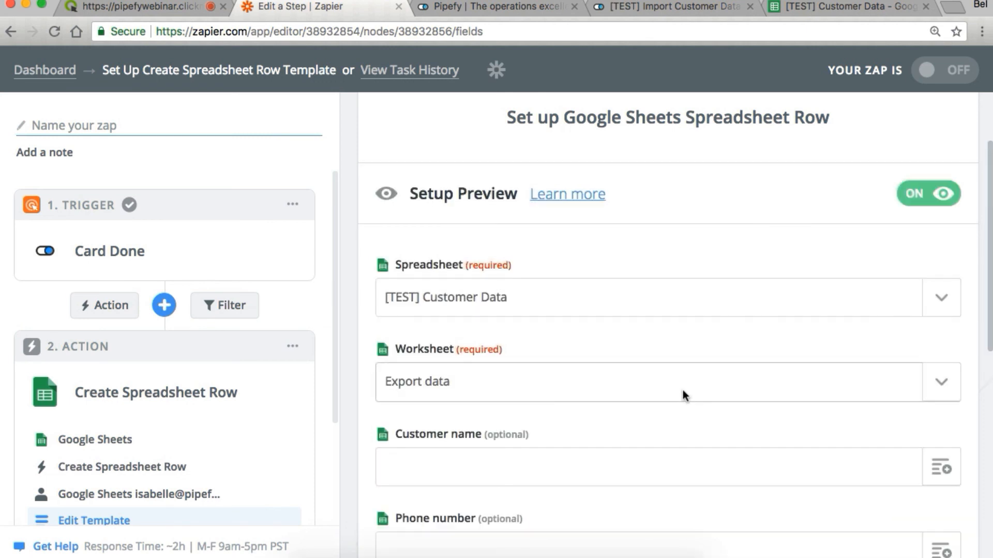
Compare the template's column fields with the Export data sheet in Google Sheets, glance at the Pipefy board and return to Zapier.
scroll(683, 391, down, 5)
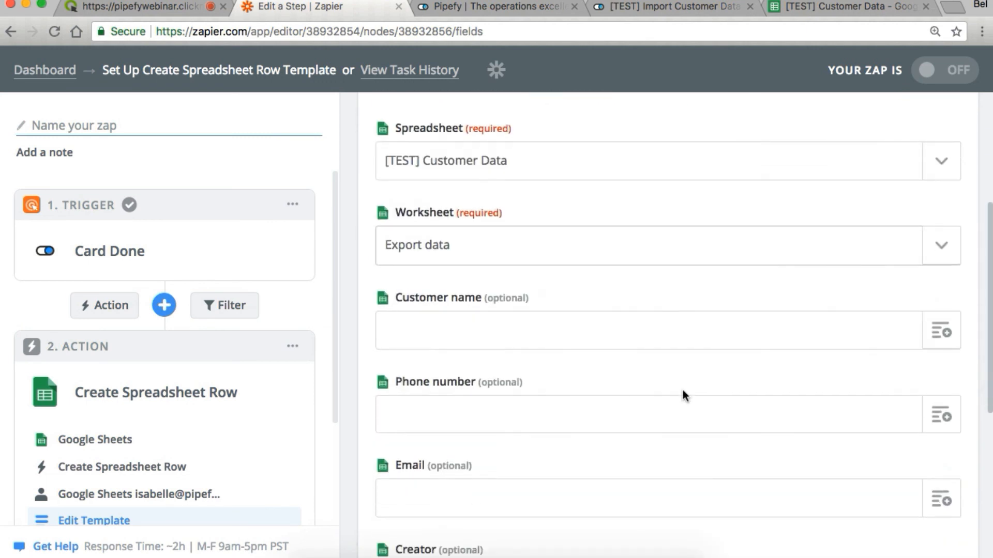
scroll(683, 396, down, 1)
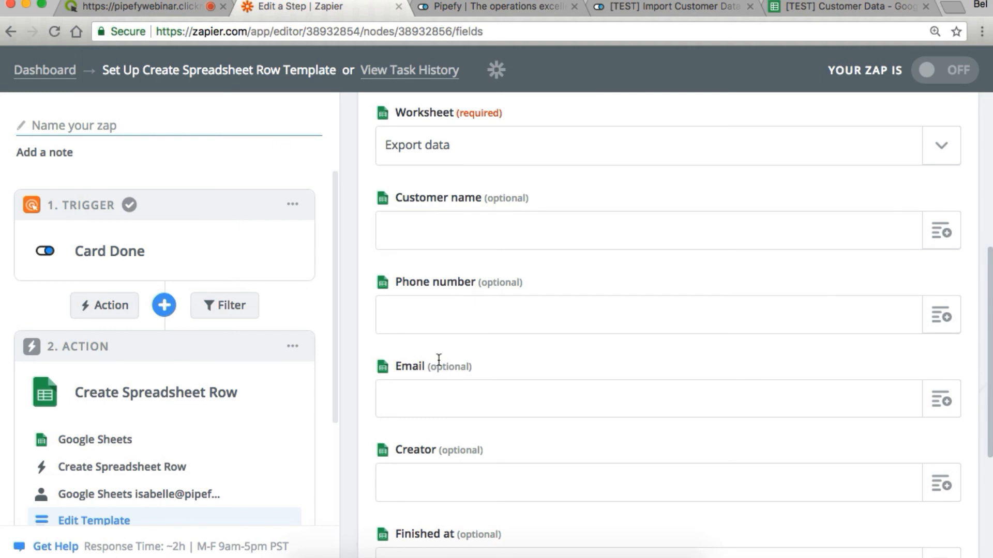
click(838, 7)
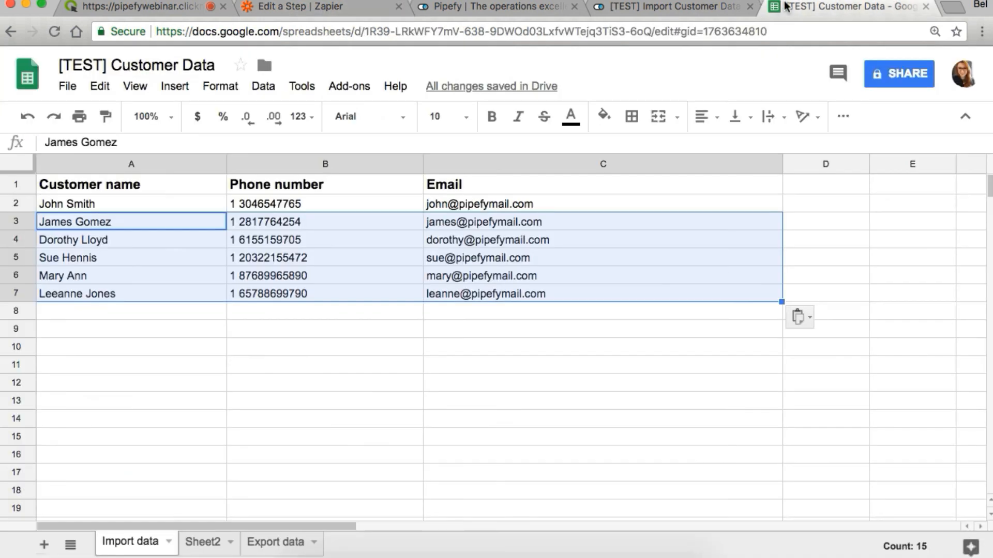
click(281, 541)
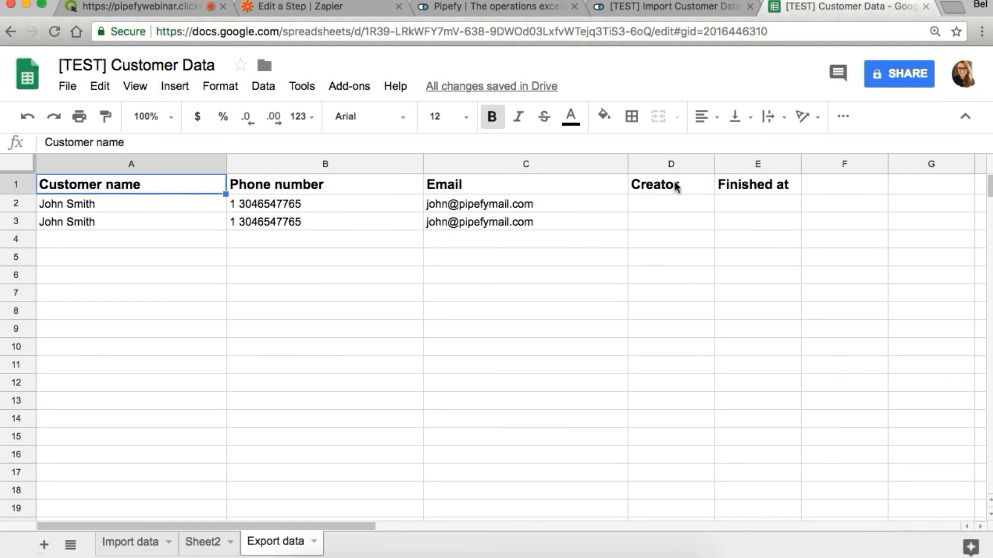
click(670, 8)
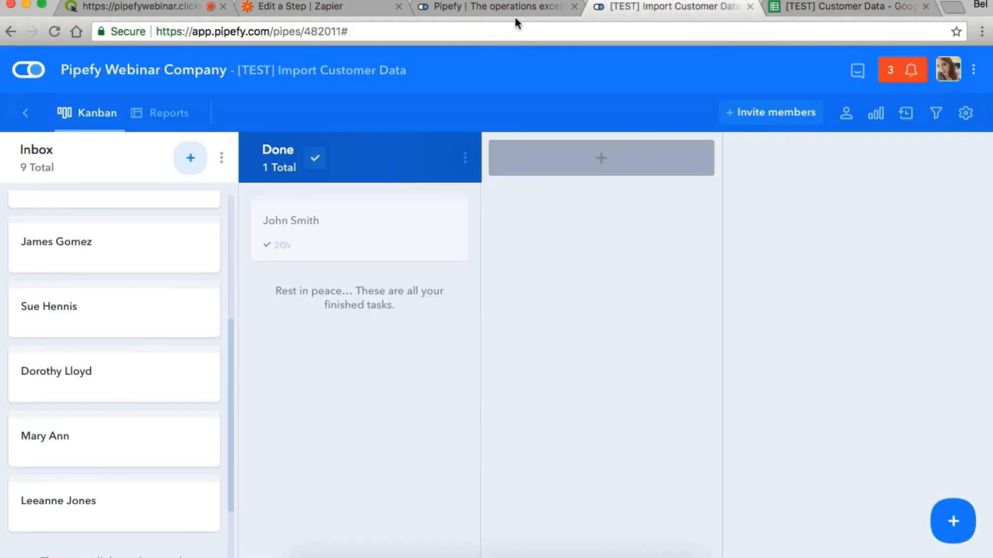
click(310, 7)
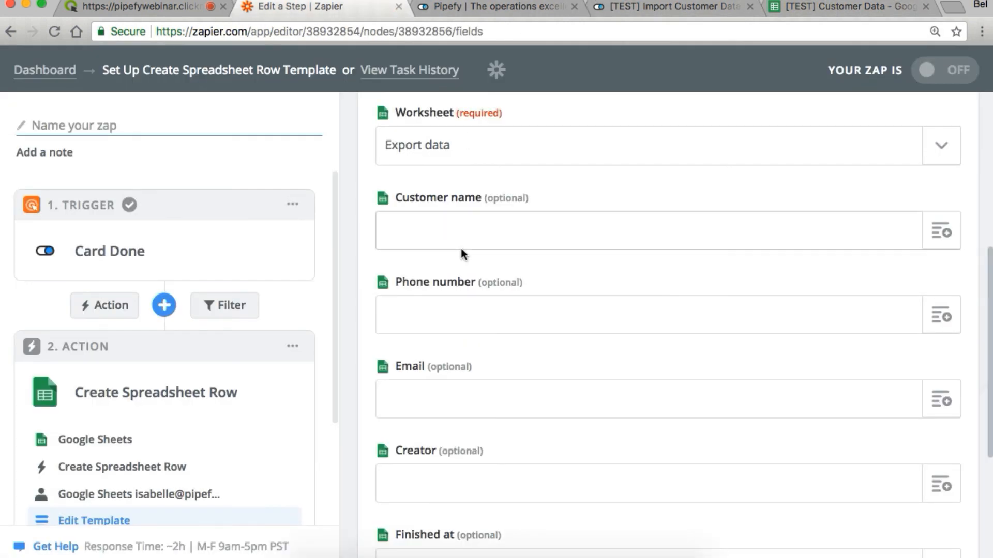
scroll(768, 121, up, 1)
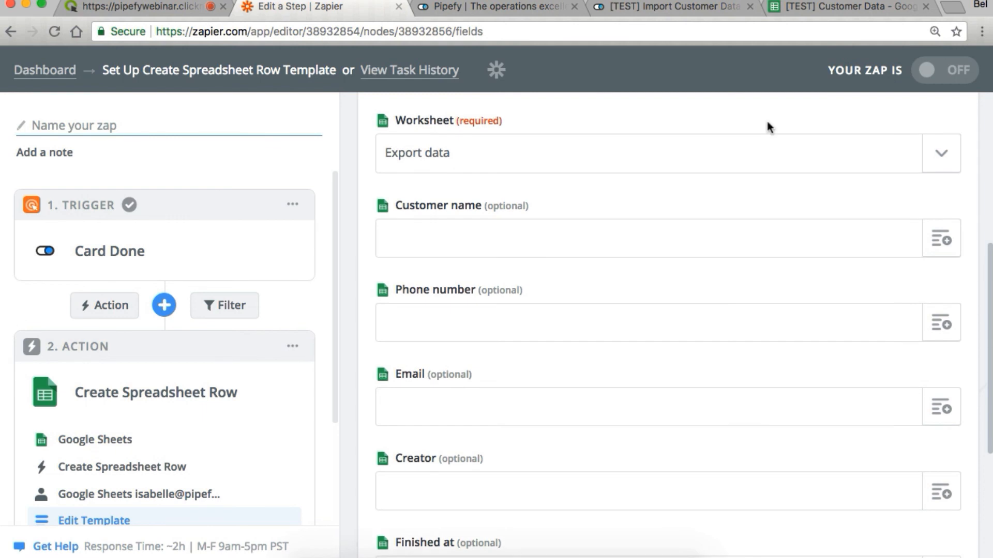
Map the Customer name, Phone number and Email columns to the matching customer name, "phone Number" and "email" fields of the Card Done trigger.
click(934, 236)
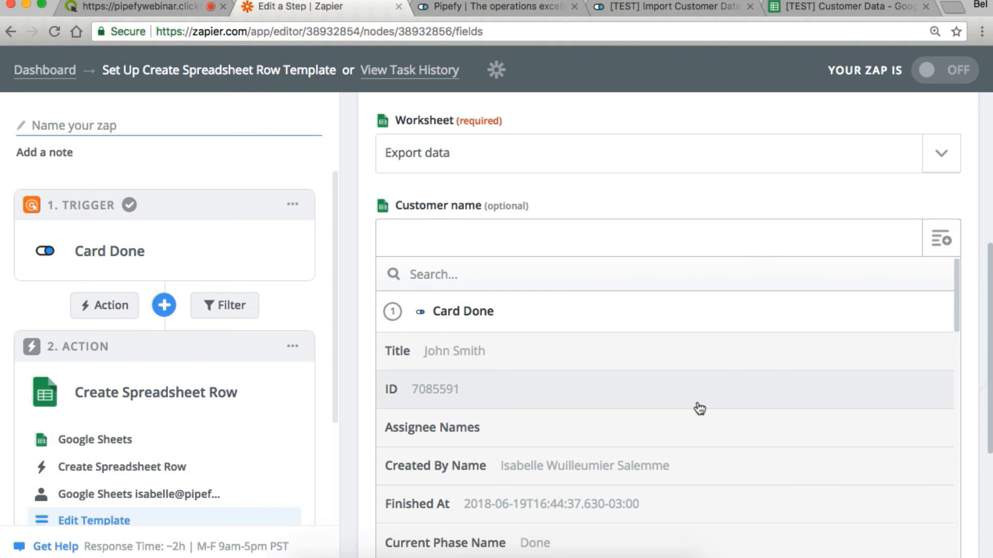
scroll(695, 407, down, 10)
click(616, 417)
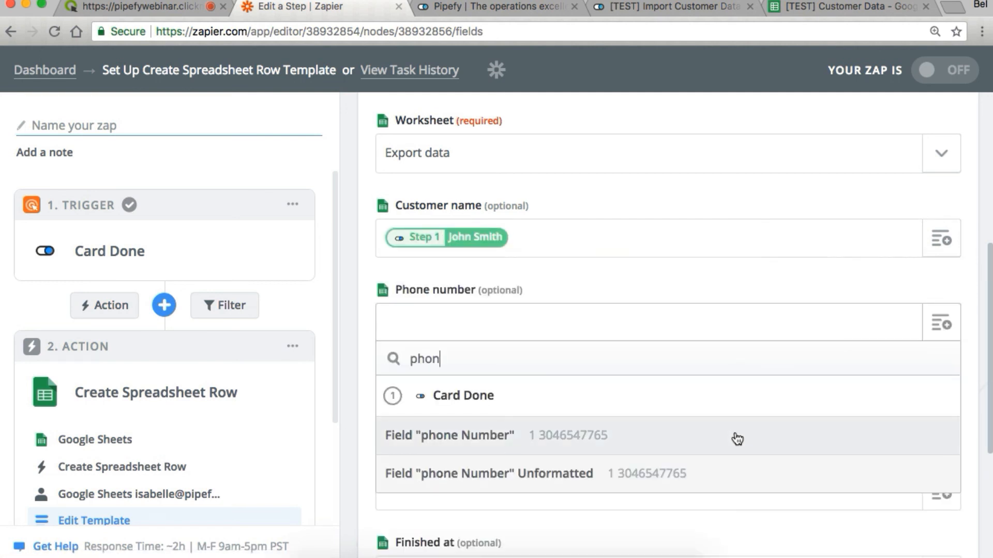
click(737, 438)
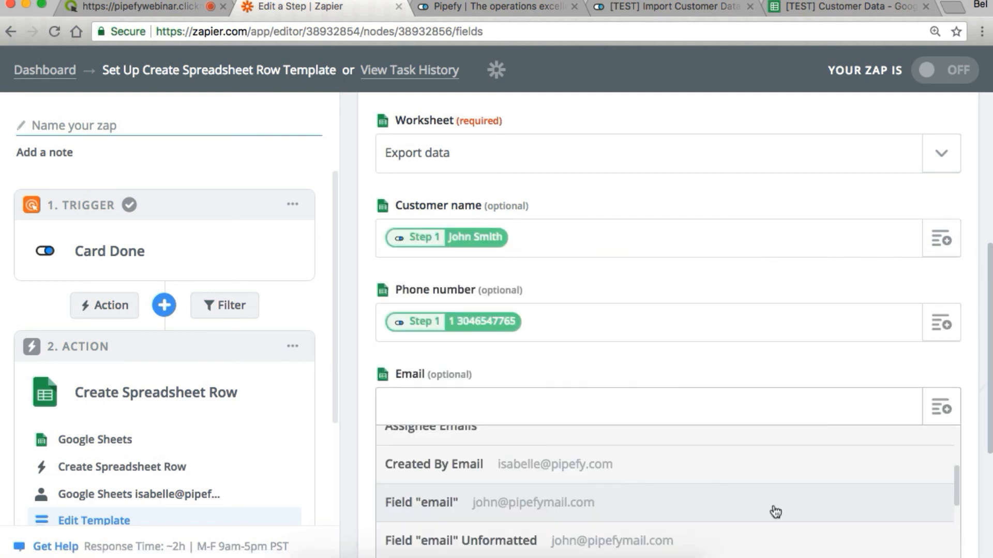
click(775, 512)
Map the Creator column to the trigger's Created By Name field, searching the fields for "cr".
scroll(943, 414, down, 3)
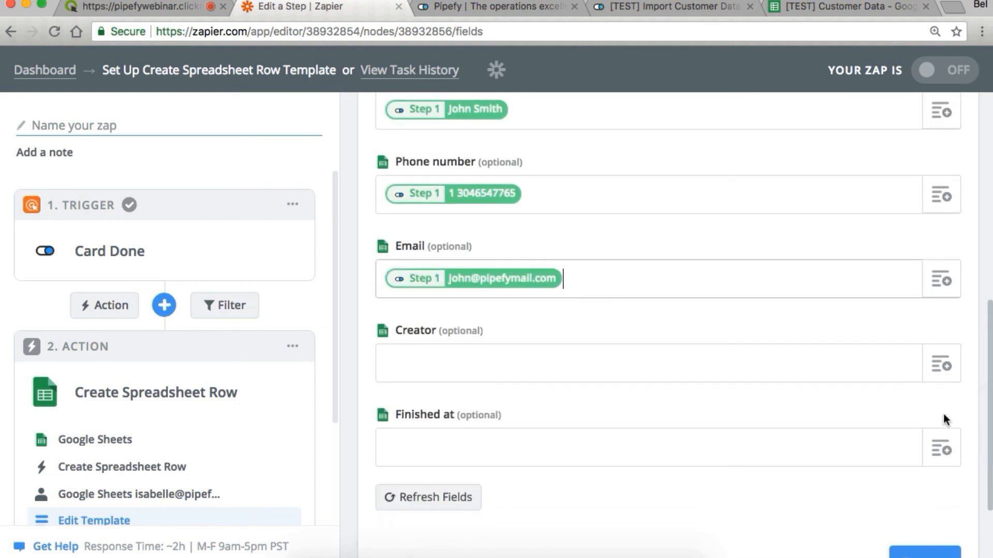
click(940, 366)
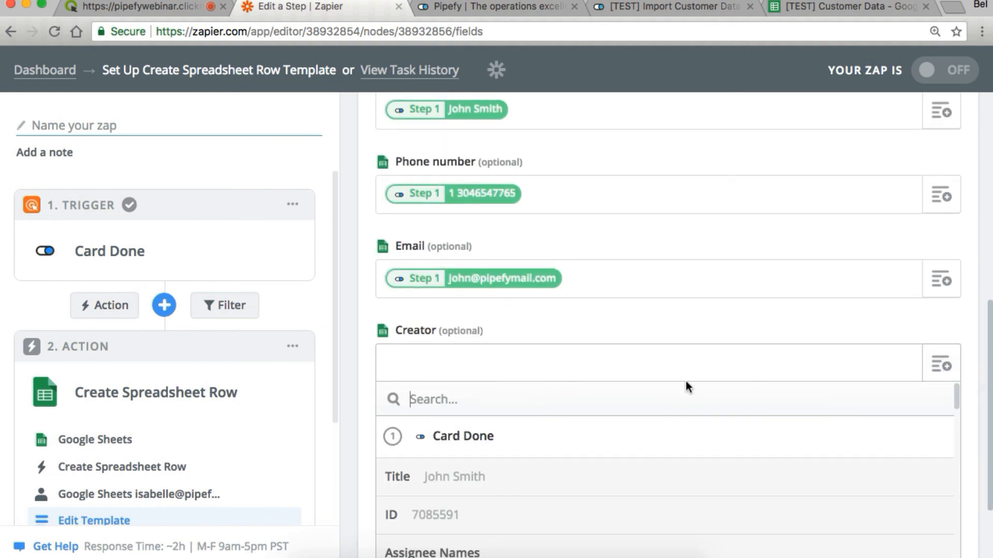
text(cr)
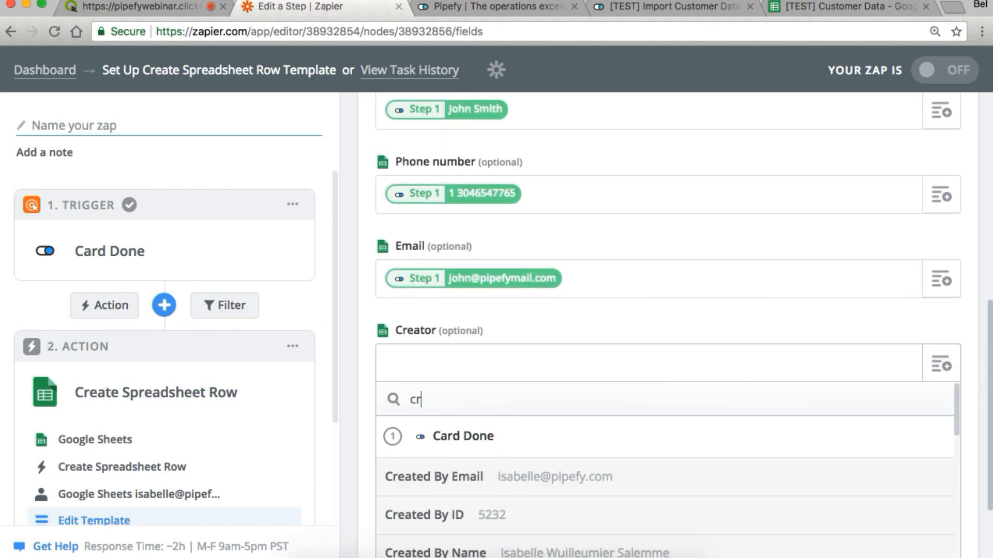
scroll(638, 432, down, 2)
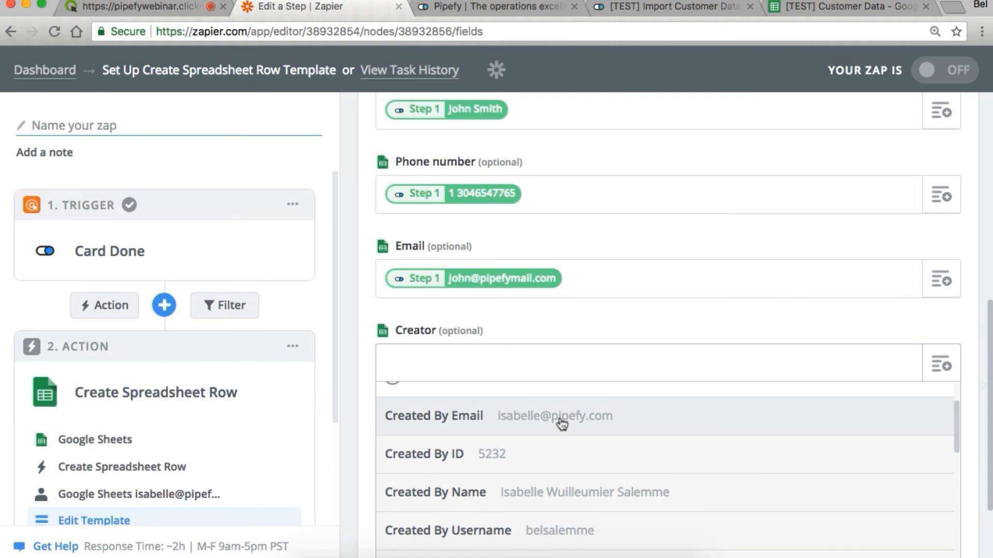
click(545, 504)
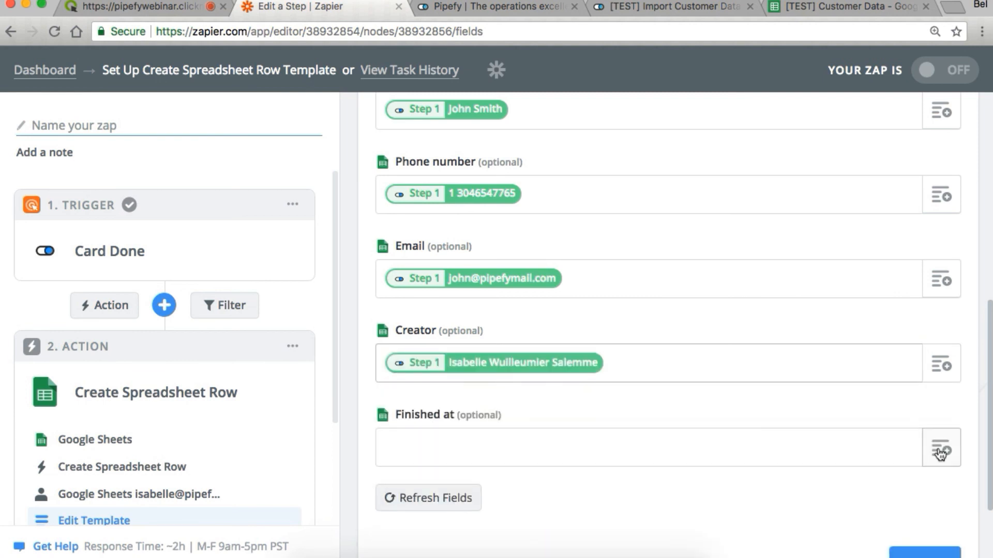
Map the Finished at column to the trigger's Finished At field, searching for "fini", and save the template.
click(781, 453)
text(fini)
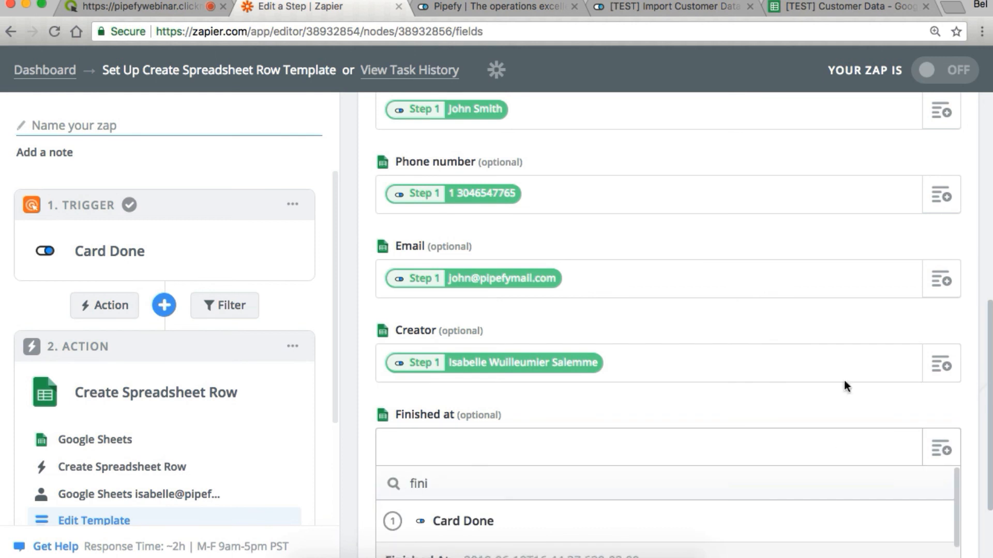
click(634, 457)
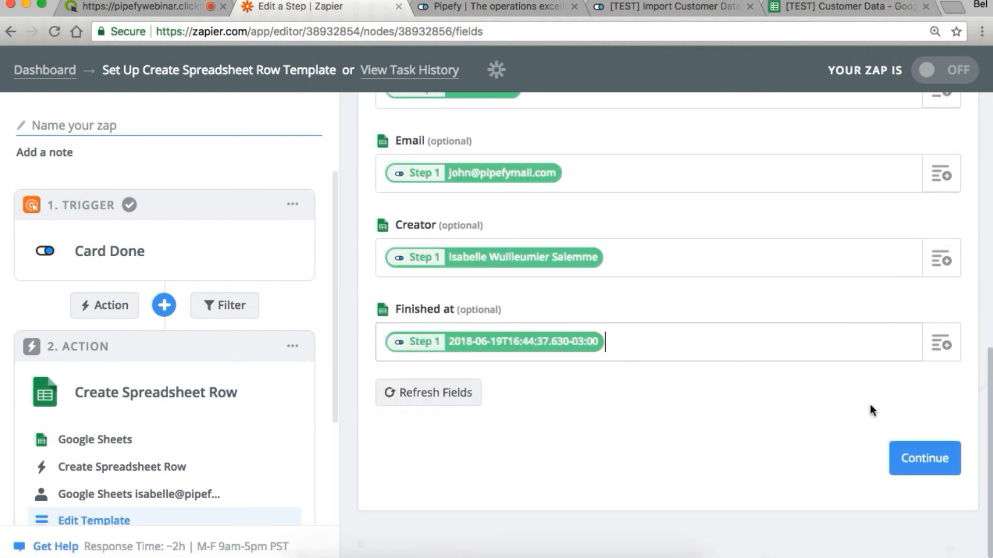
click(936, 468)
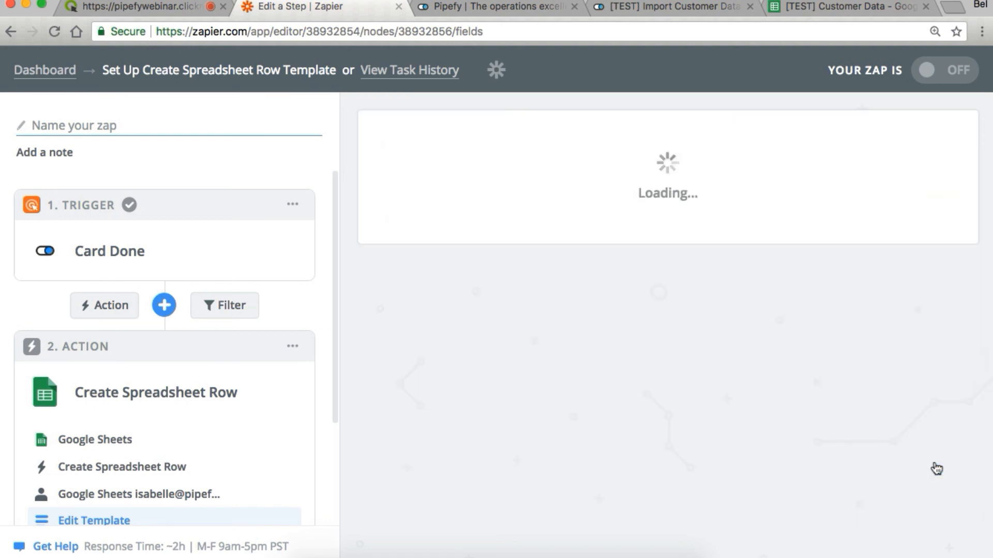
Send the test row to Google Sheets and check it in the Export data sheet of [TEST] Customer Data.
scroll(758, 416, down, 3)
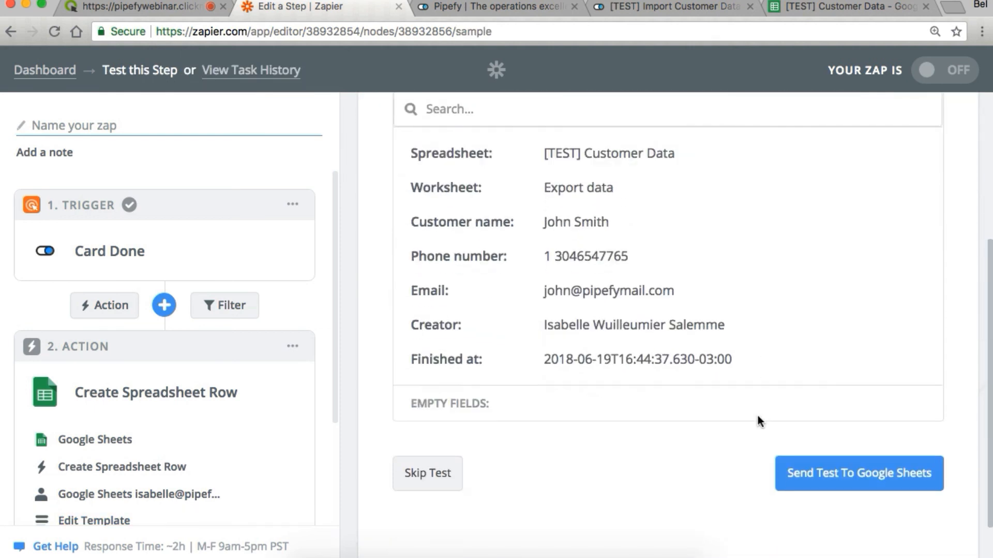
click(826, 478)
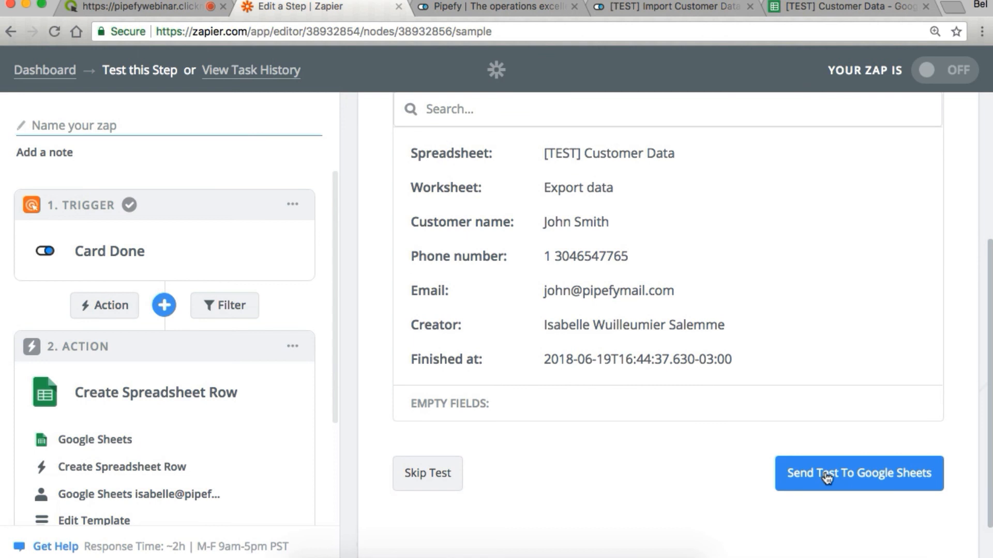
click(692, 12)
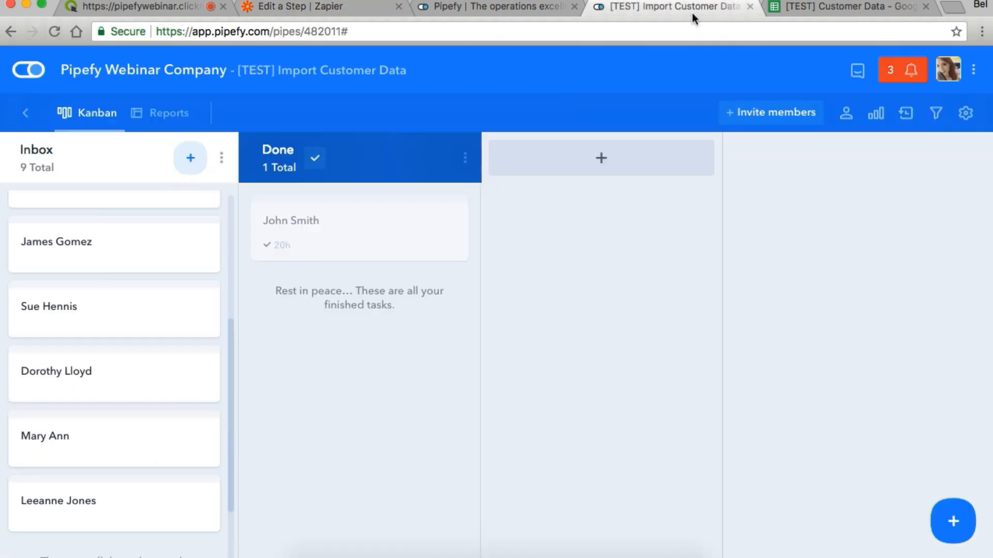
click(812, 7)
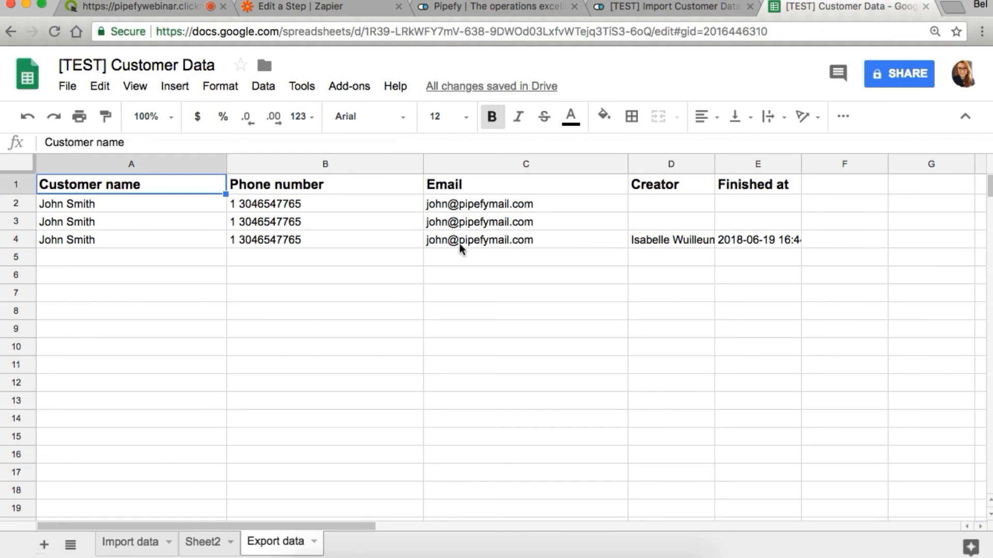
Return to Zapier, finish the Zap setup and turn the Zap on.
click(356, 7)
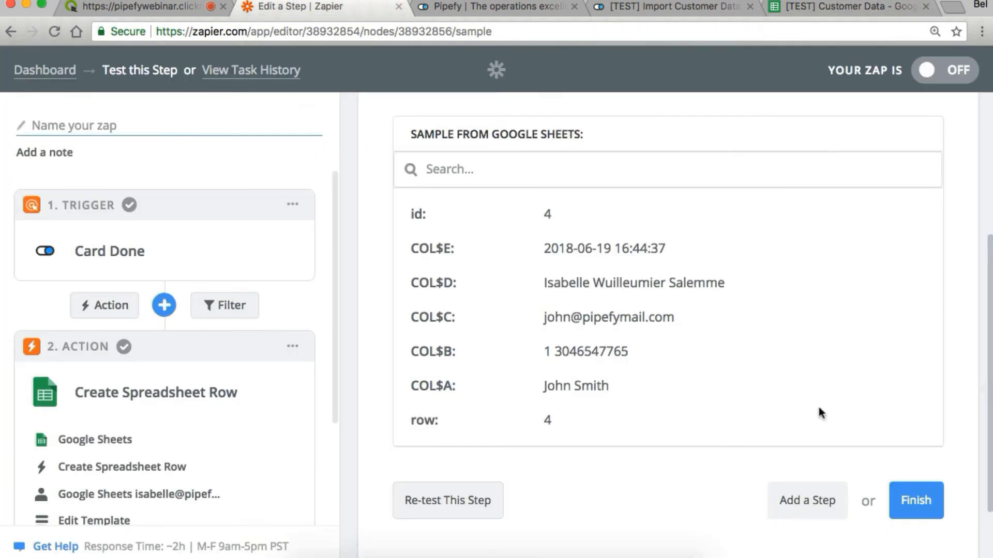
click(911, 515)
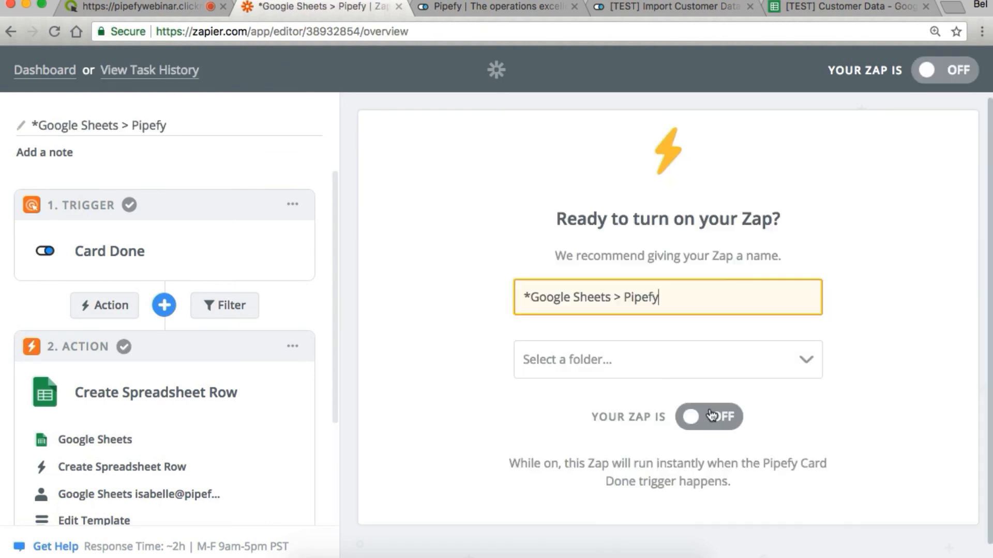
click(725, 415)
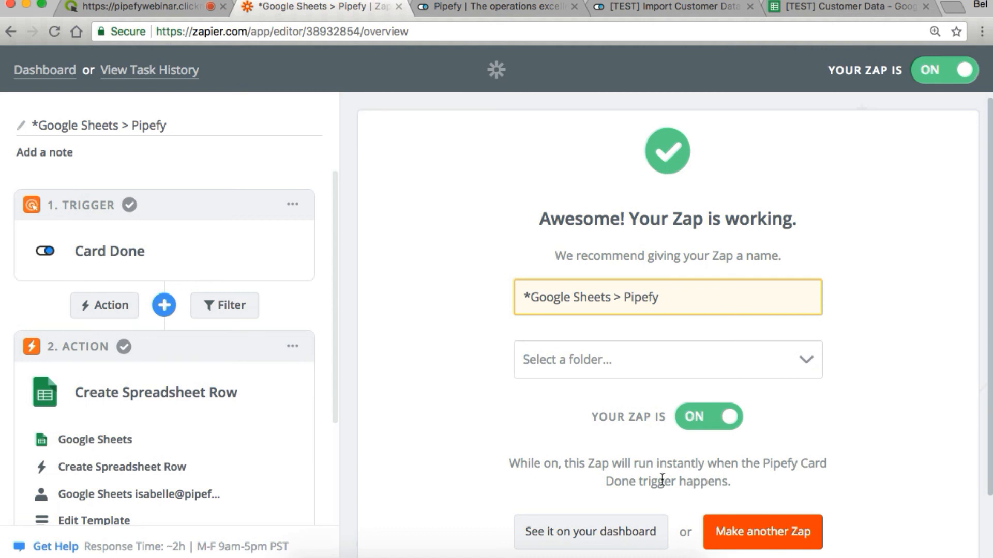
Switch to the Pipefy [TEST] Import Customer Data board and move five customer cards from Inbox to Done.
click(632, 6)
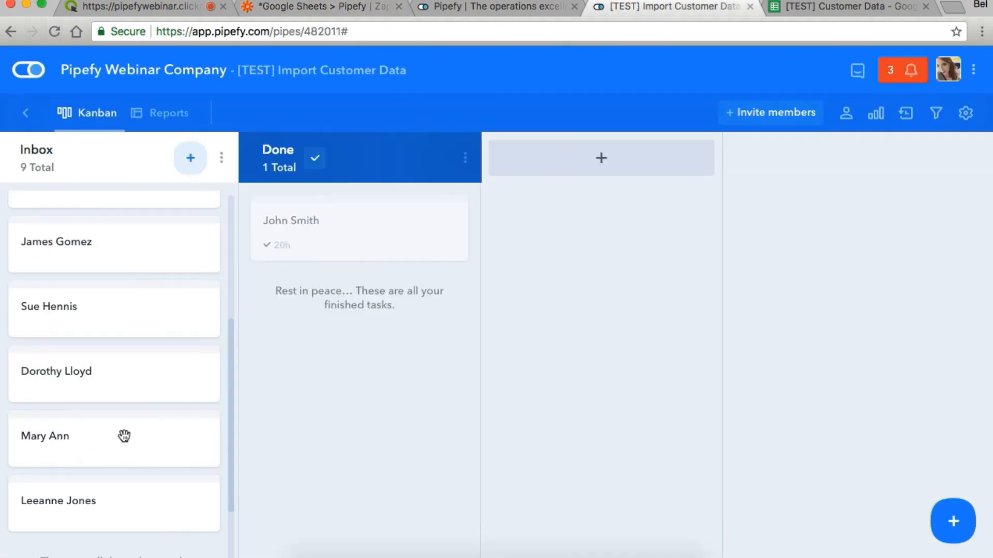
drag(140, 488, 307, 310)
drag(133, 433, 299, 436)
drag(170, 424, 354, 443)
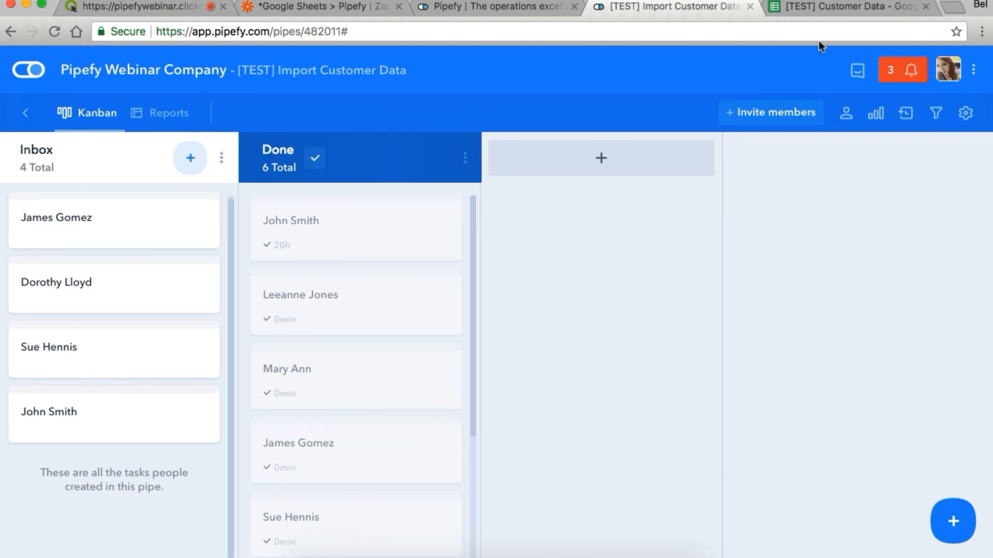
Check the Export data sheet in Google Sheets for the finished cards' rows, glancing at Zapier in between.
click(845, 7)
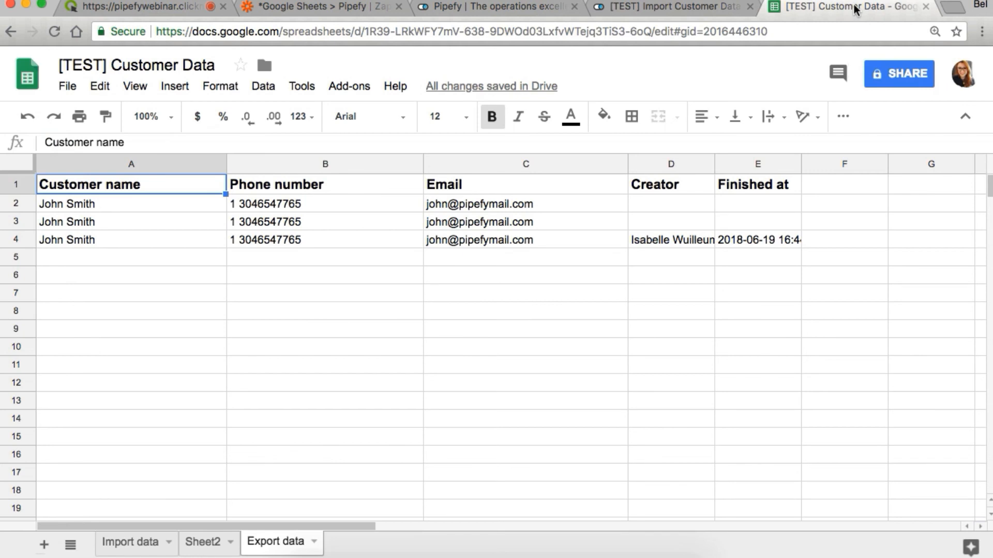
click(349, 8)
click(780, 7)
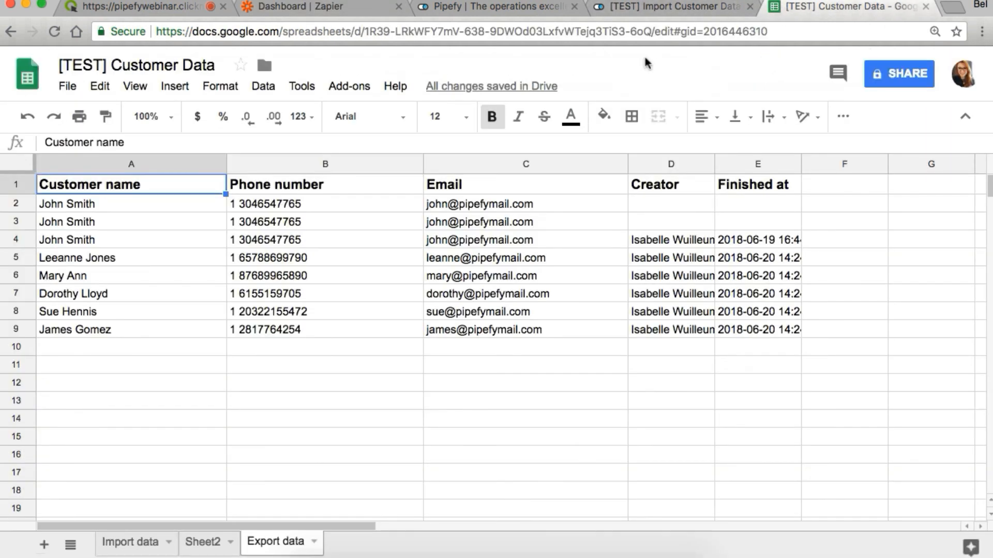